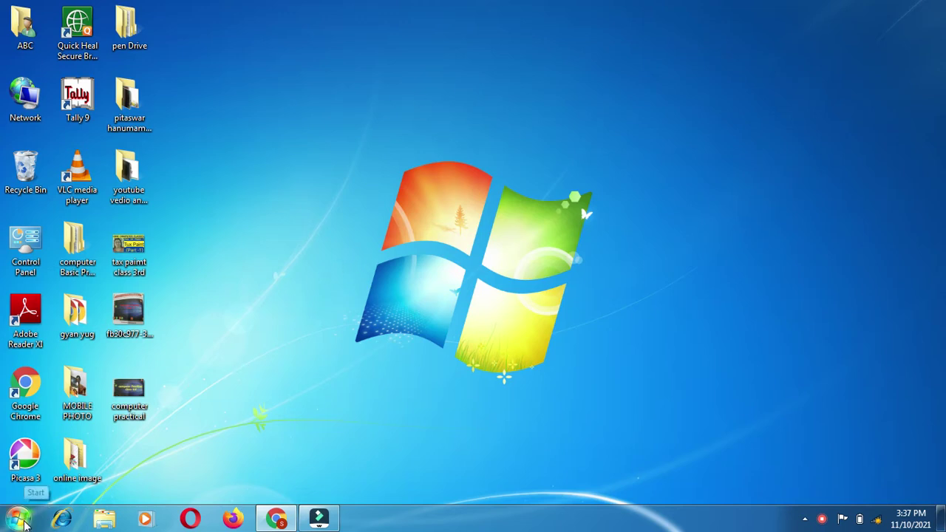
Open the Paint program from the installed programs.
left_click(26, 525)
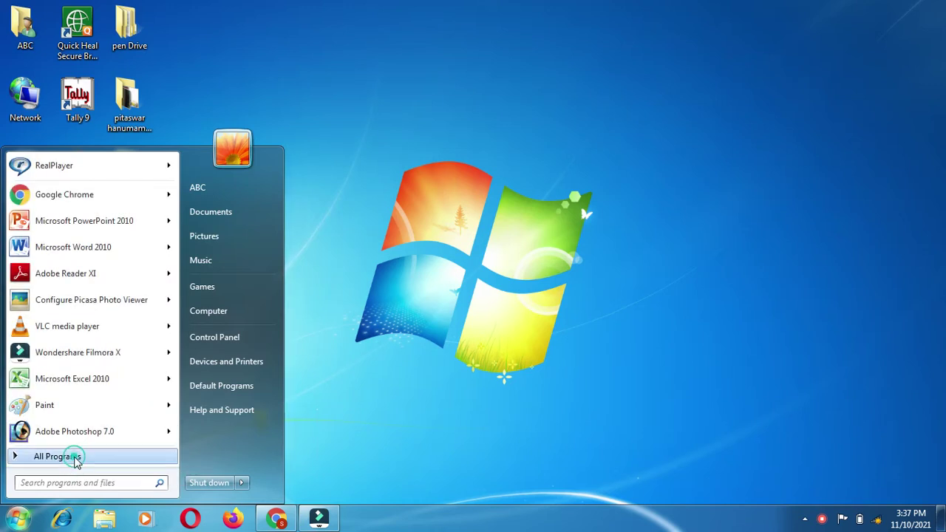
mouse_move(76, 460)
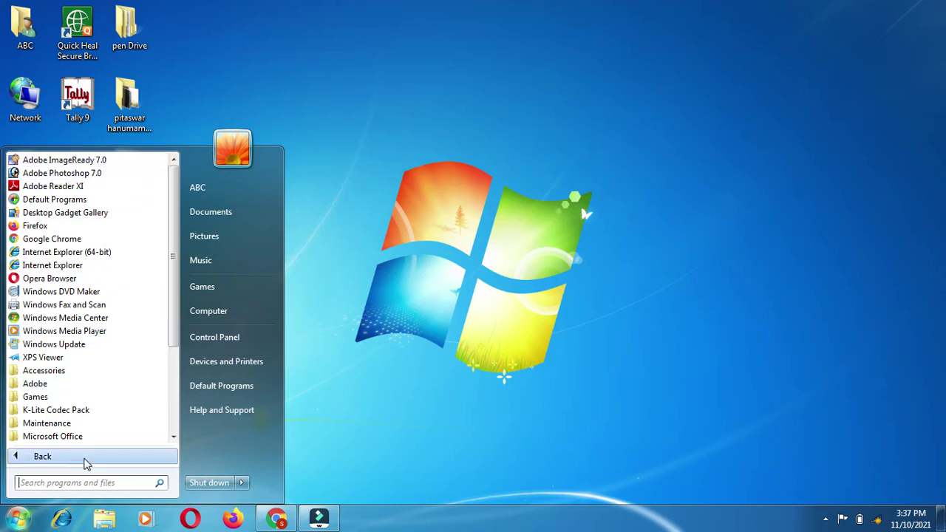
left_click(84, 458)
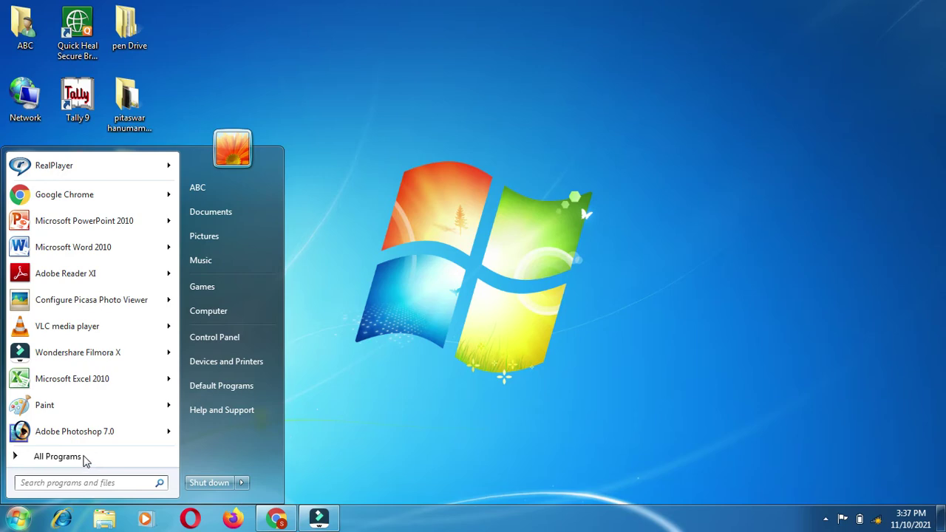
left_click(93, 410)
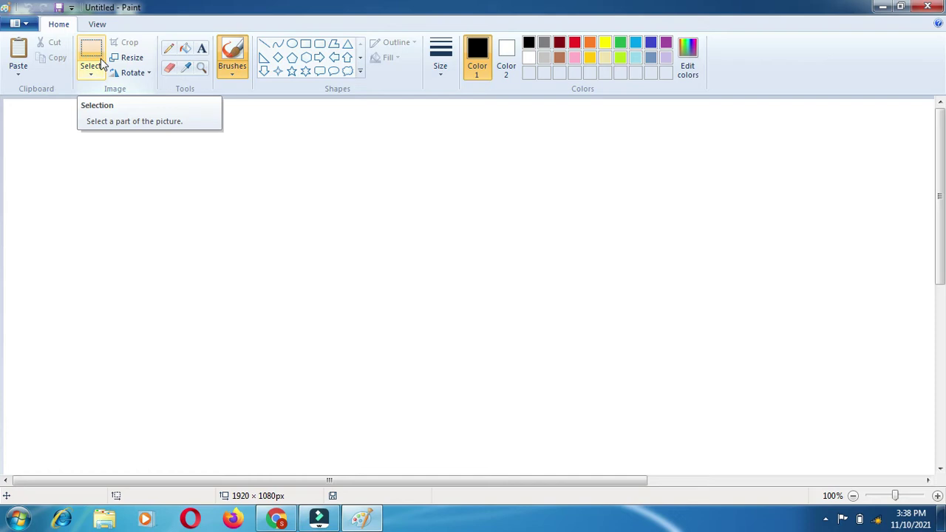
Draw a curved black stroke on the canvas and select an area of about 171 × 144 px around its upper part.
mouse_move(160, 149)
left_mouse_down()
mouse_move(173, 207)
mouse_move(231, 264)
left_mouse_up()
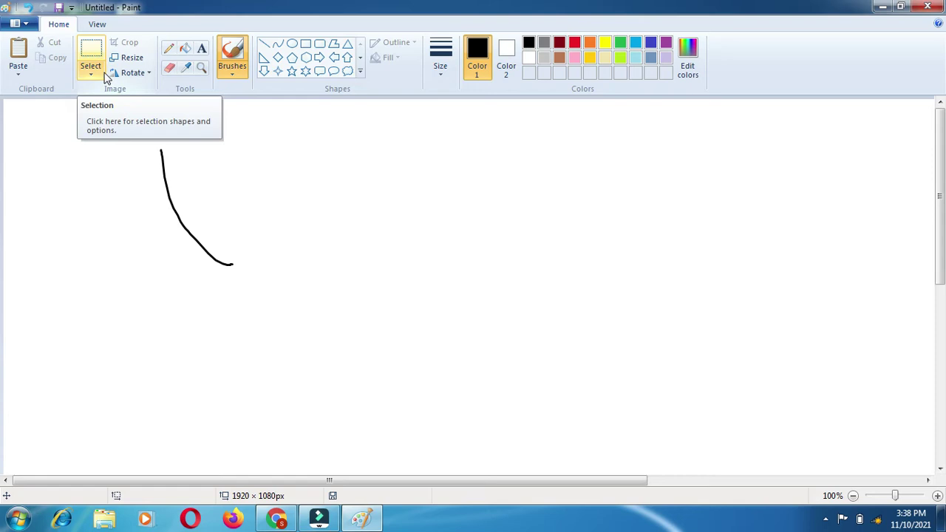
left_click(90, 52)
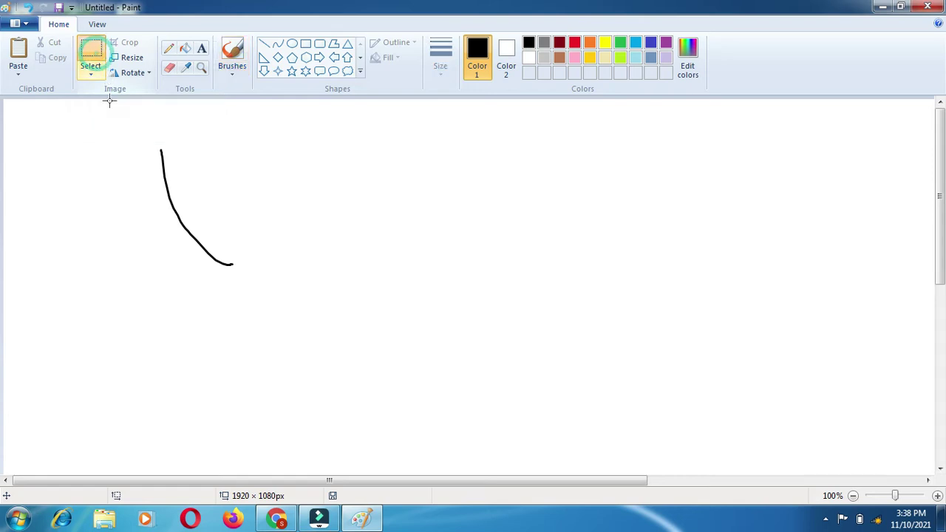
left_click_drag(120, 124, 238, 221)
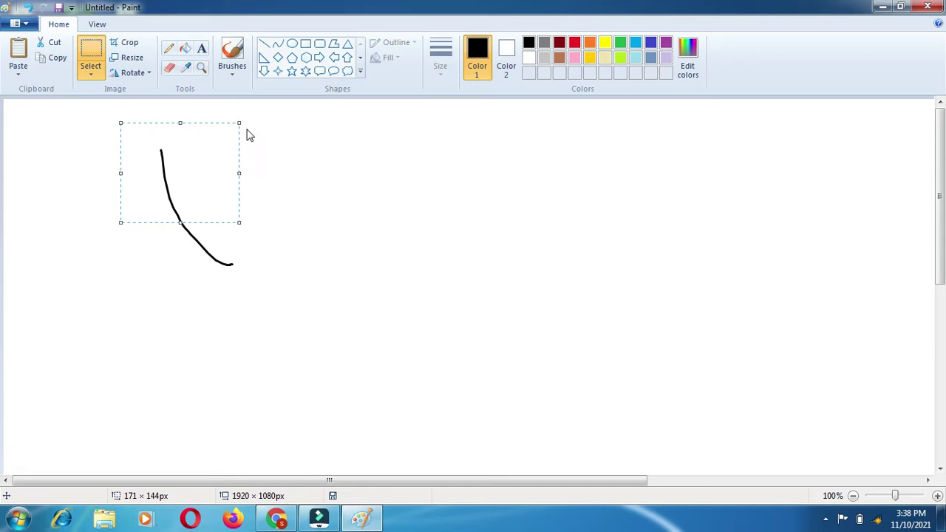
Draw a black letter A with the regular Brush to the right of the curved stroke.
left_click(235, 77)
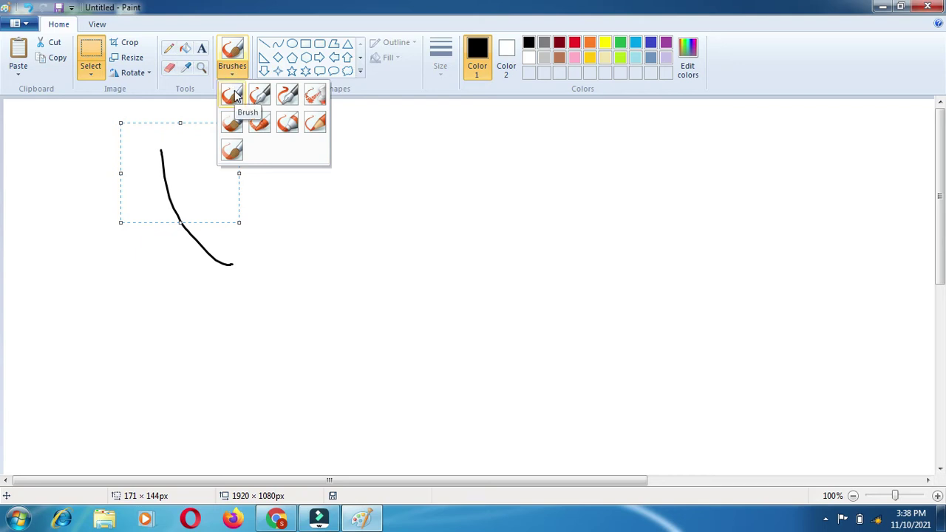
left_click(232, 93)
mouse_move(243, 207)
left_mouse_down()
mouse_move(257, 111)
mouse_move(295, 222)
left_mouse_up()
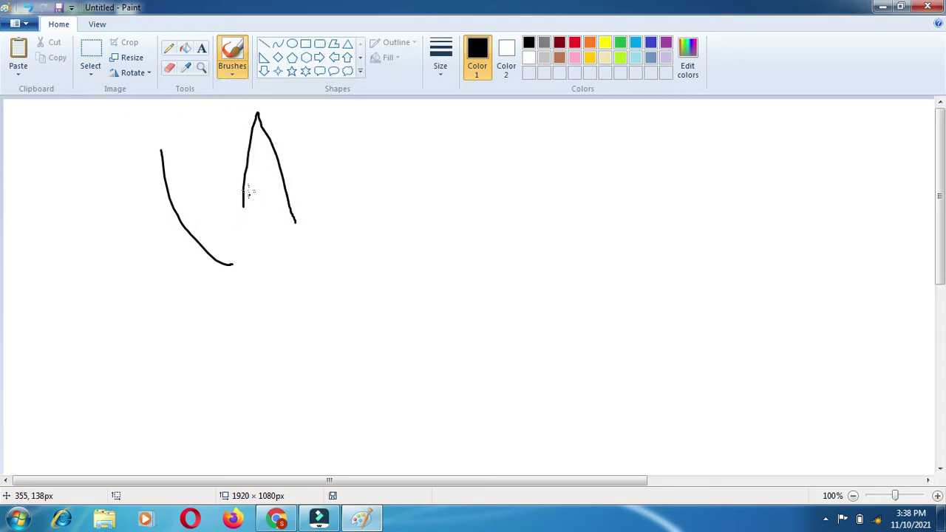
left_click_drag(246, 185, 281, 167)
Draw a second black letter A with the same brush to the right of the first one.
left_click(235, 74)
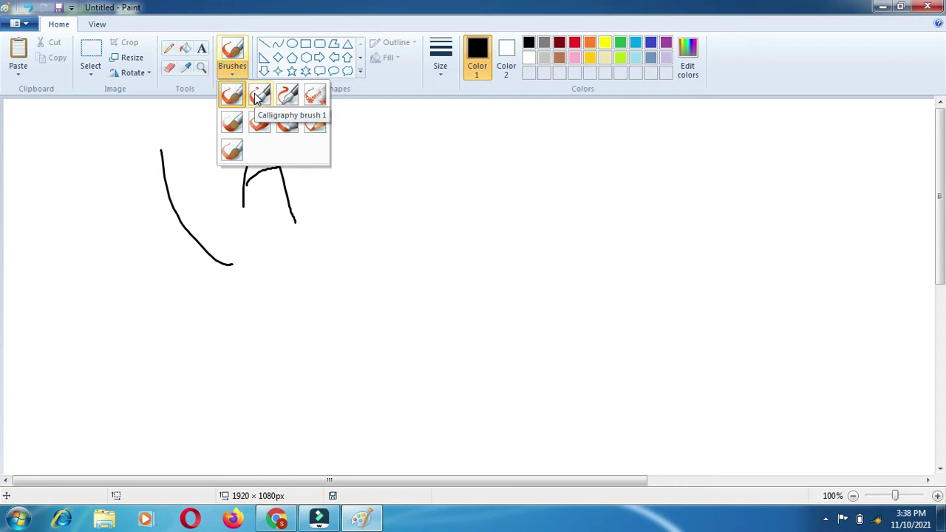
left_click(347, 209)
mouse_move(347, 209)
left_mouse_down()
mouse_move(364, 115)
mouse_move(408, 207)
left_mouse_up()
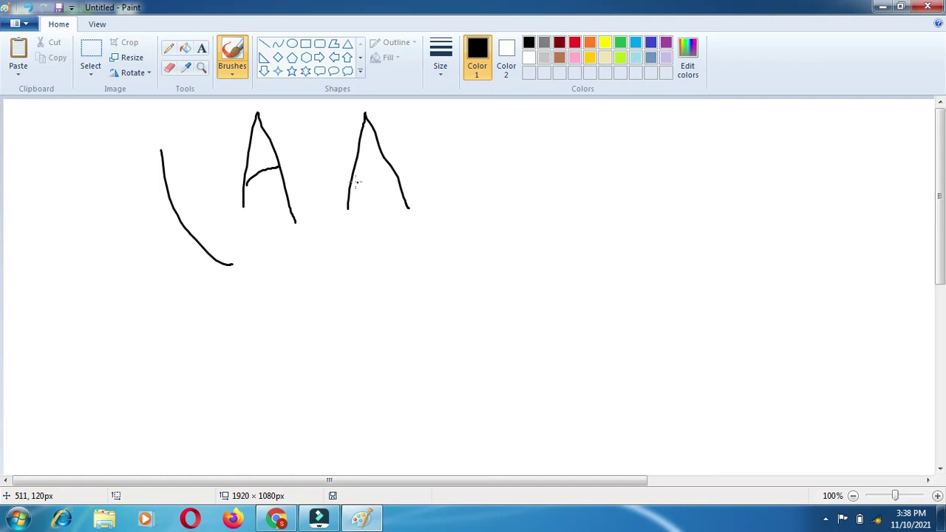
left_click_drag(354, 180, 386, 161)
Draw a smaller black letter A with Calligraphy brush 2 to the right of the other two letters.
left_click(231, 70)
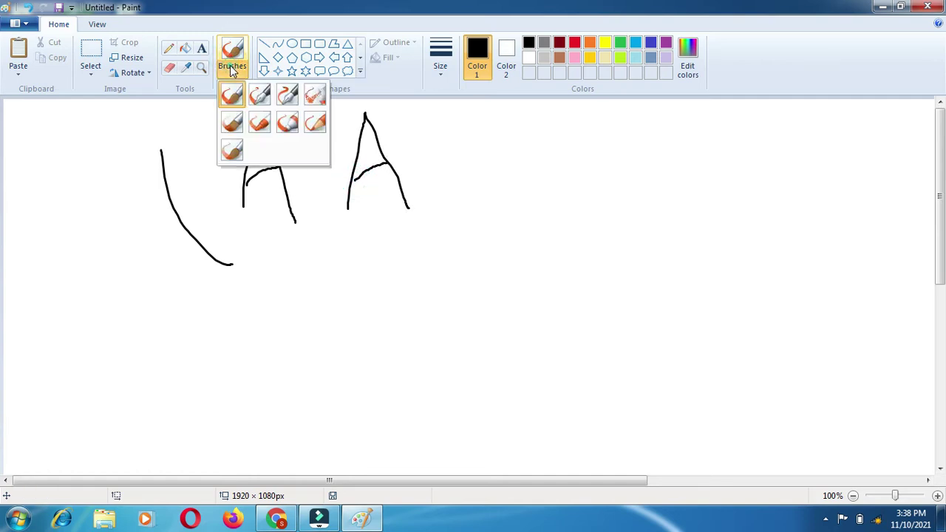
left_click(295, 104)
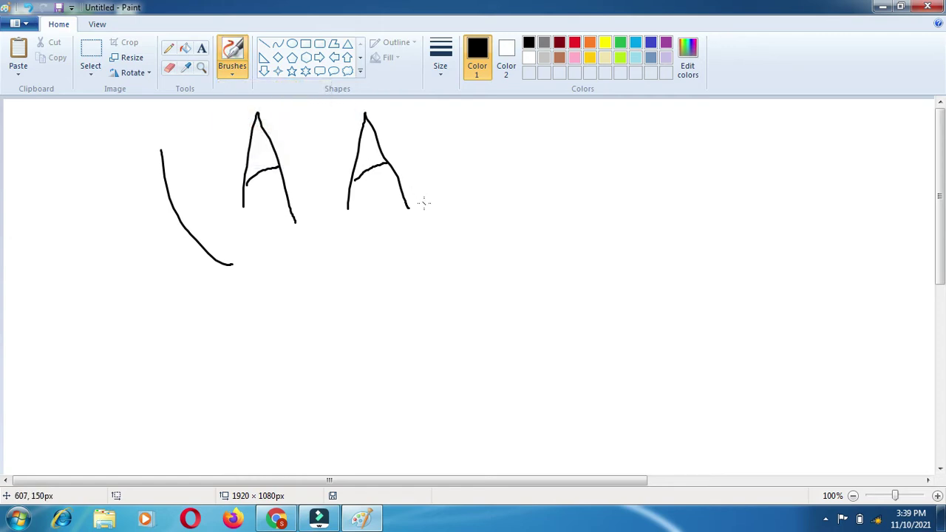
mouse_move(437, 242)
left_mouse_down()
mouse_move(444, 159)
mouse_move(483, 233)
left_mouse_up()
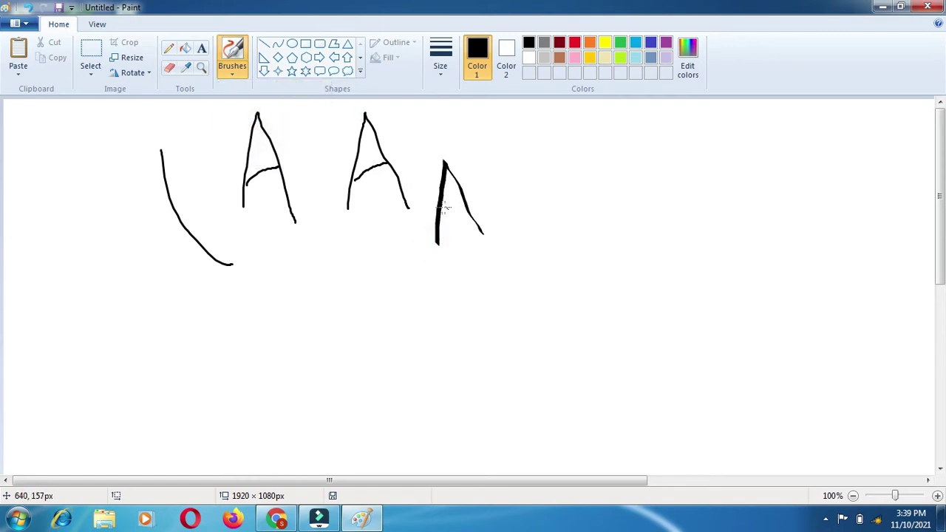
left_click_drag(440, 210, 460, 196)
Set Color 1 to red and make two tiny calligraphy marks to the right of the calligraphy A.
left_click(234, 74)
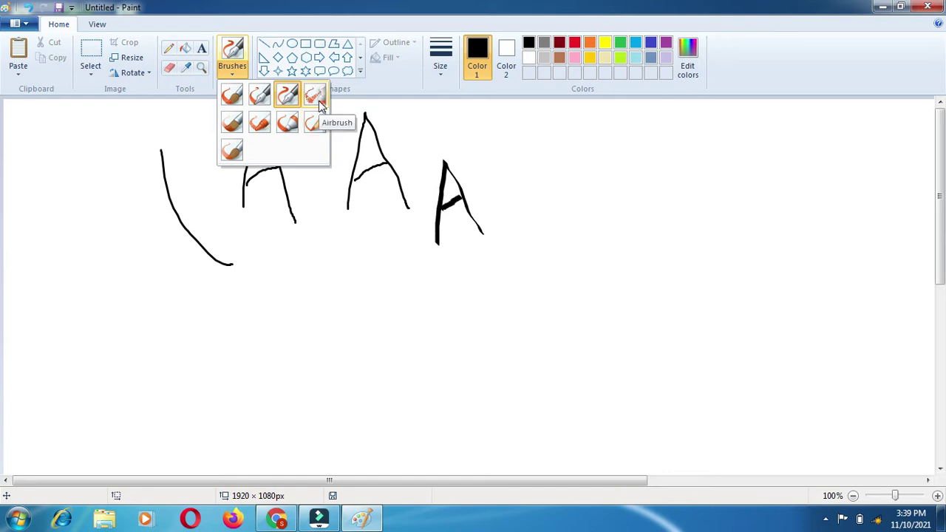
left_click(481, 310)
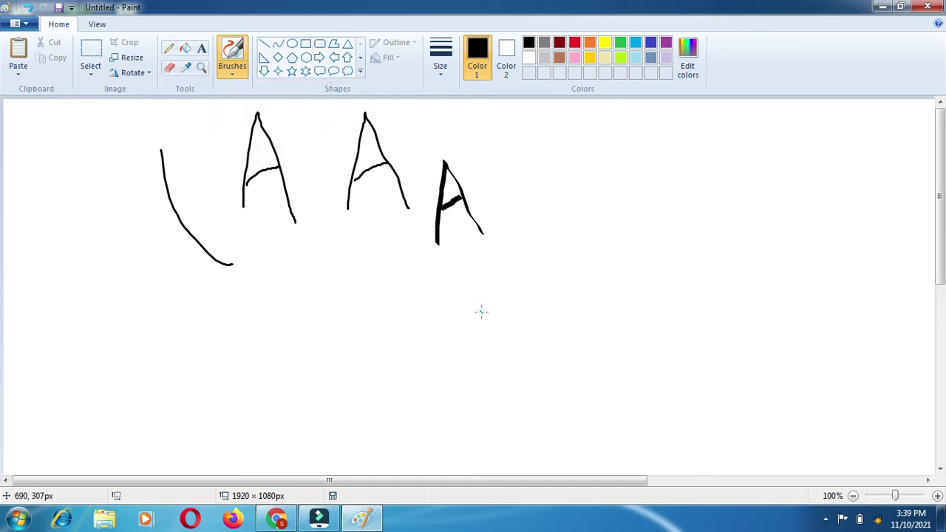
left_click(574, 42)
left_click(526, 207)
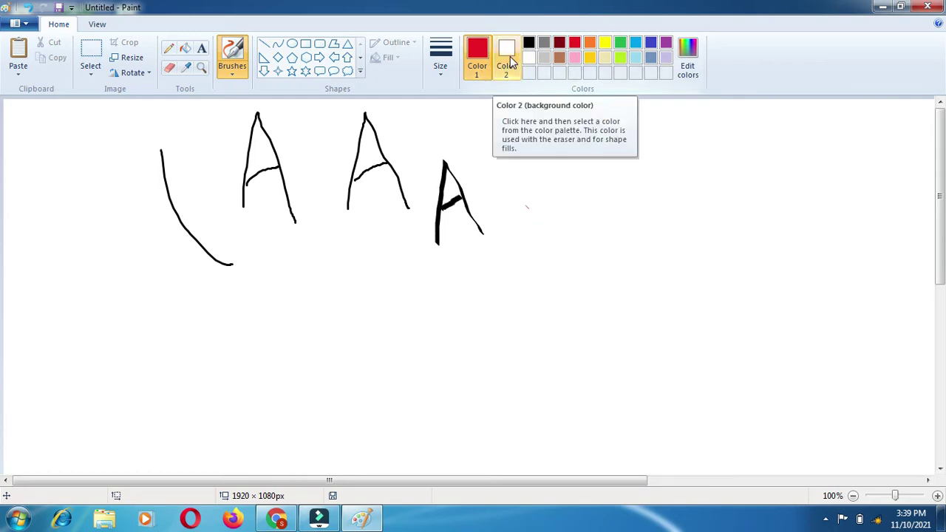
left_click(515, 215)
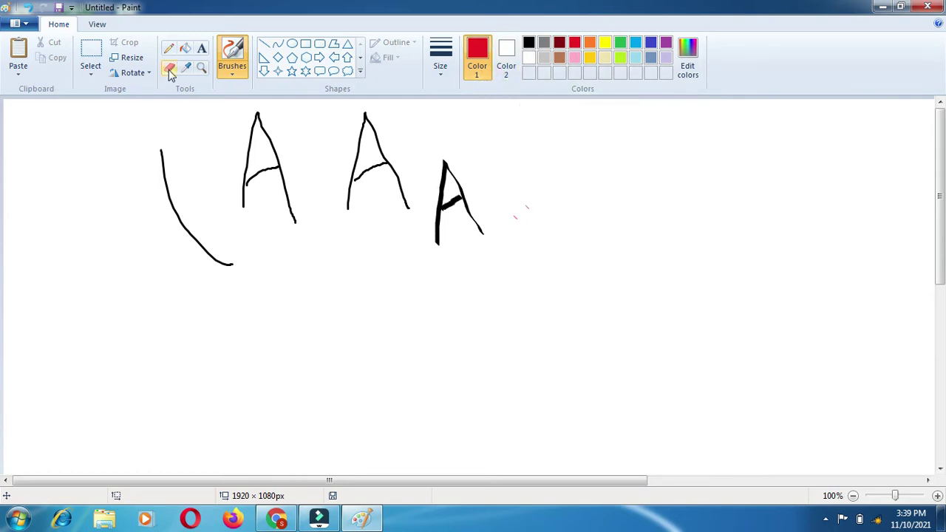
Spray four small red dots with the Airbrush in the area below the second and third letters.
left_click(188, 50)
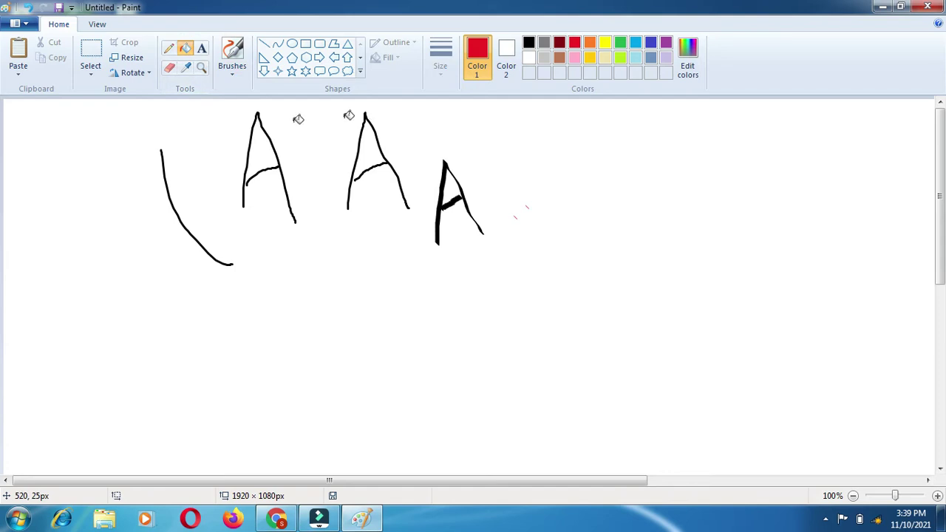
left_click(233, 70)
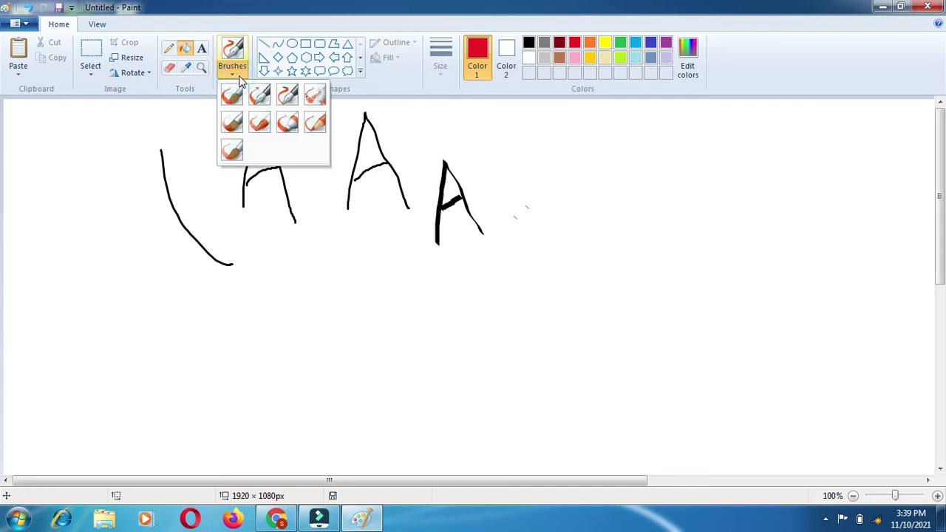
left_click(314, 98)
left_click(347, 229)
left_click(389, 216)
left_click(391, 273)
left_click(431, 251)
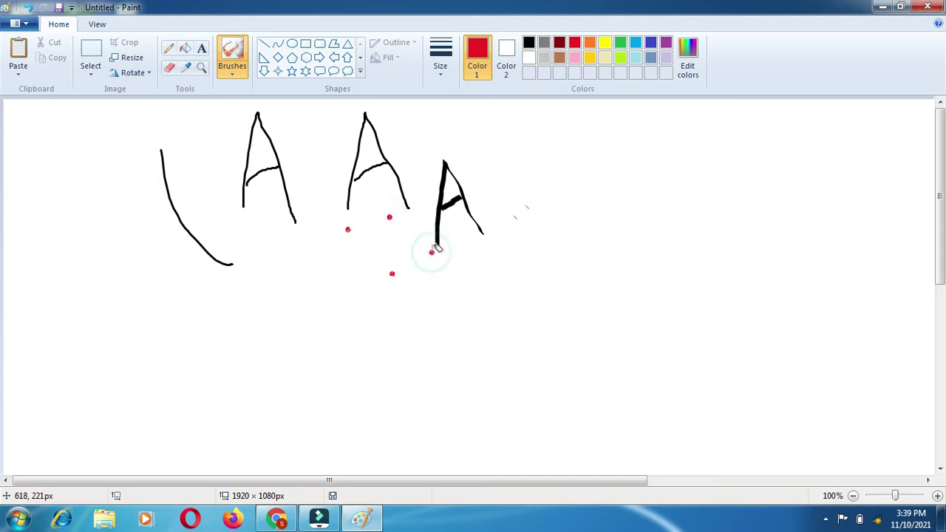
Paint a thick red letter A with the Oil brush below the two tiny red marks.
left_click(232, 66)
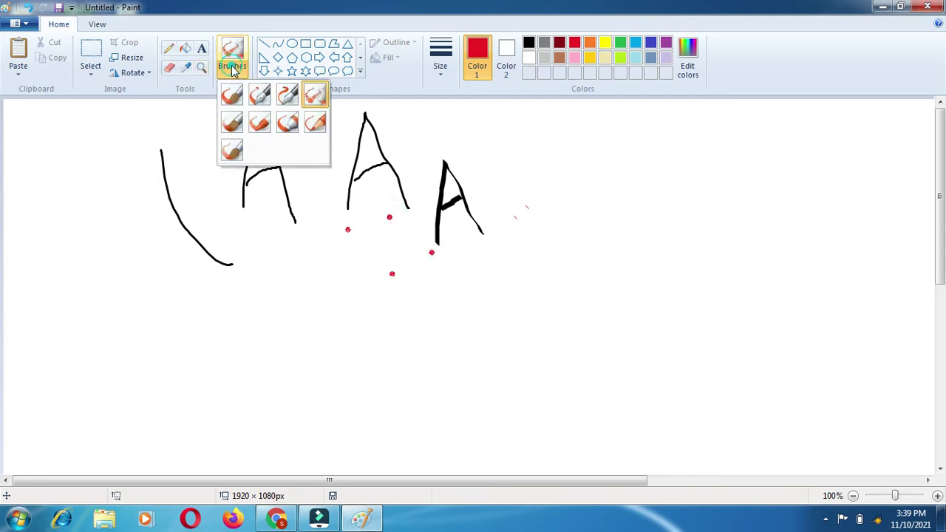
left_click(232, 124)
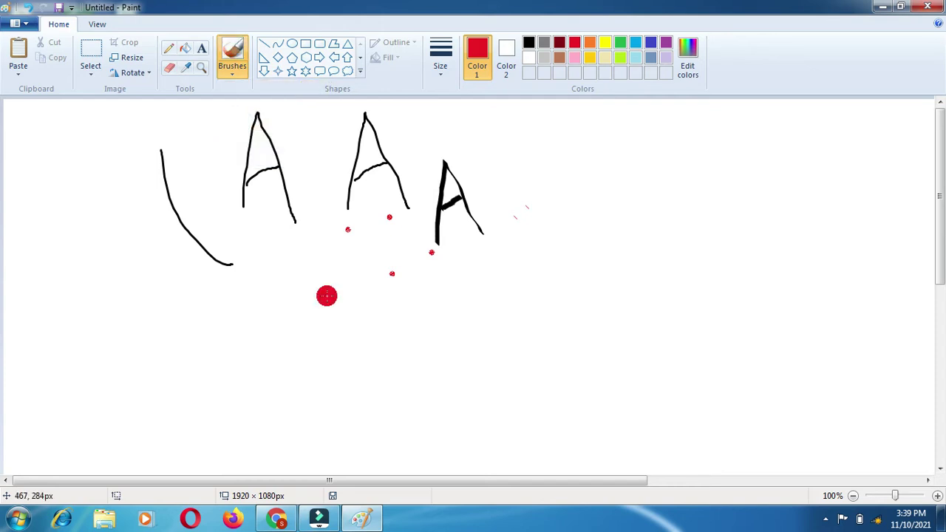
mouse_move(508, 331)
left_mouse_down()
mouse_move(533, 225)
mouse_move(596, 324)
left_mouse_up()
left_click_drag(513, 300, 567, 280)
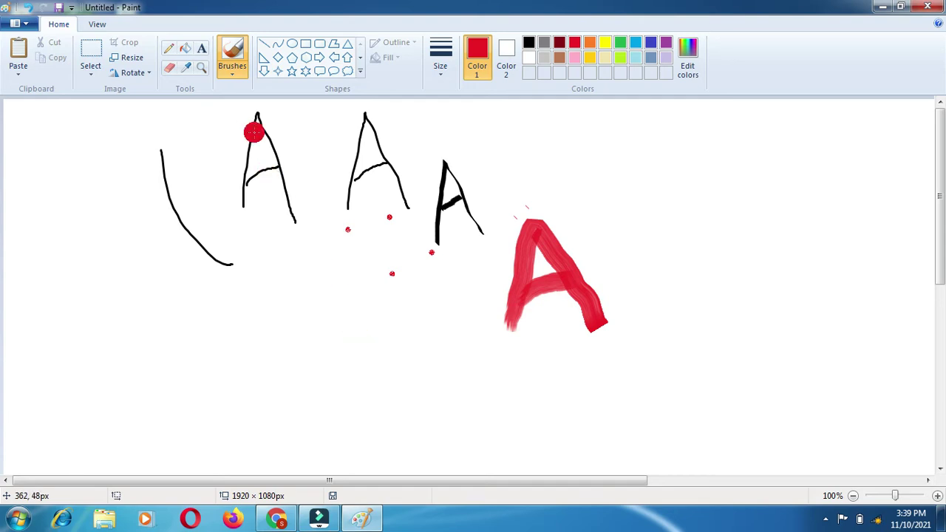
Draw a large red letter A with the Crayon brush below the curved black stroke.
left_click(235, 74)
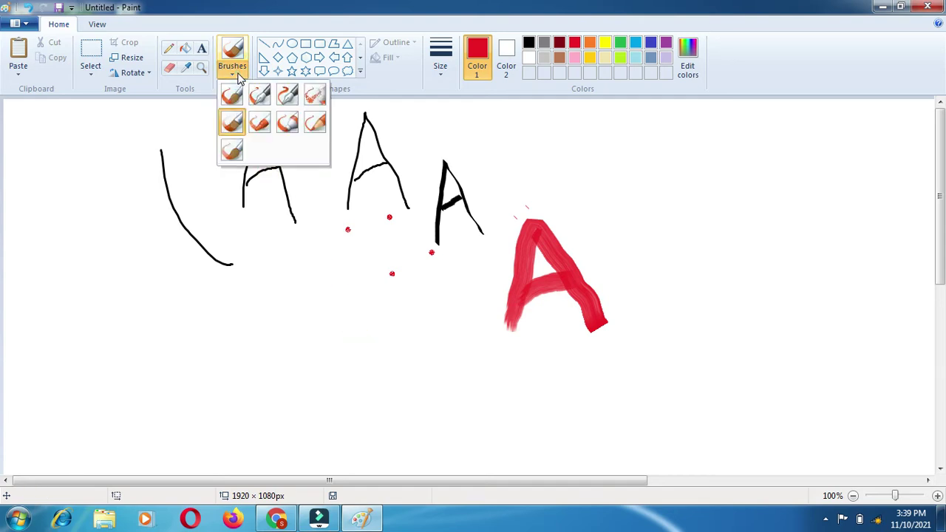
left_click(259, 123)
mouse_move(188, 420)
left_mouse_down()
mouse_move(225, 264)
mouse_move(277, 409)
left_mouse_up()
left_click_drag(194, 360, 257, 359)
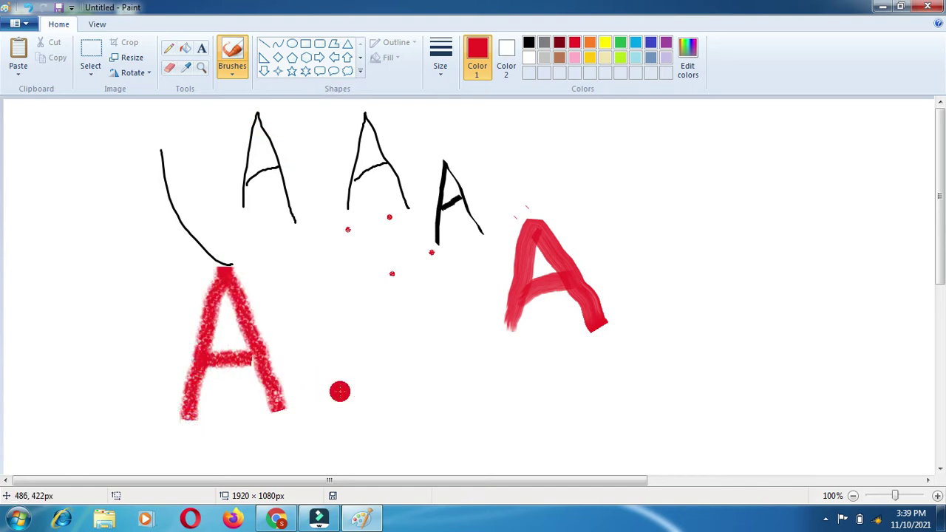
Draw a thick red letter A with the Marker to the right of the oil-painted A.
left_click(235, 74)
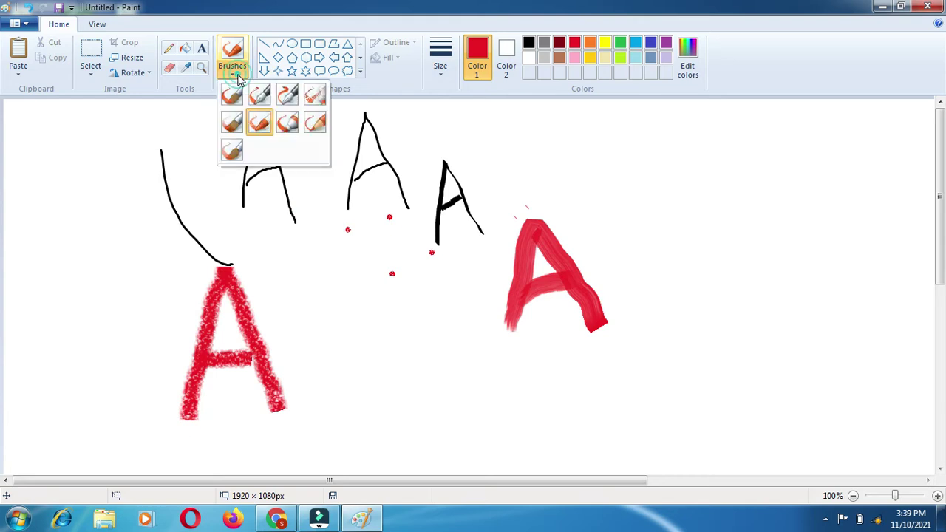
left_click(288, 122)
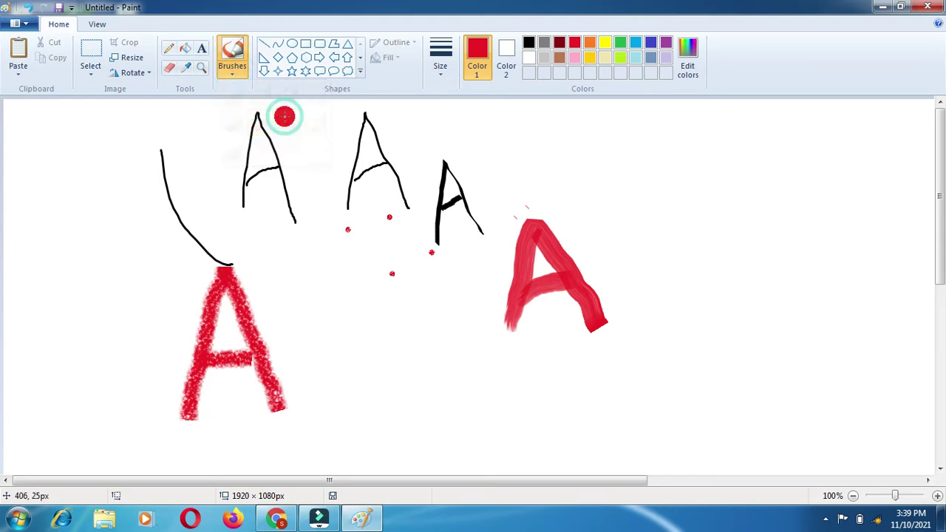
mouse_move(670, 291)
left_mouse_down()
mouse_move(689, 203)
mouse_move(701, 192)
mouse_move(752, 294)
left_mouse_up()
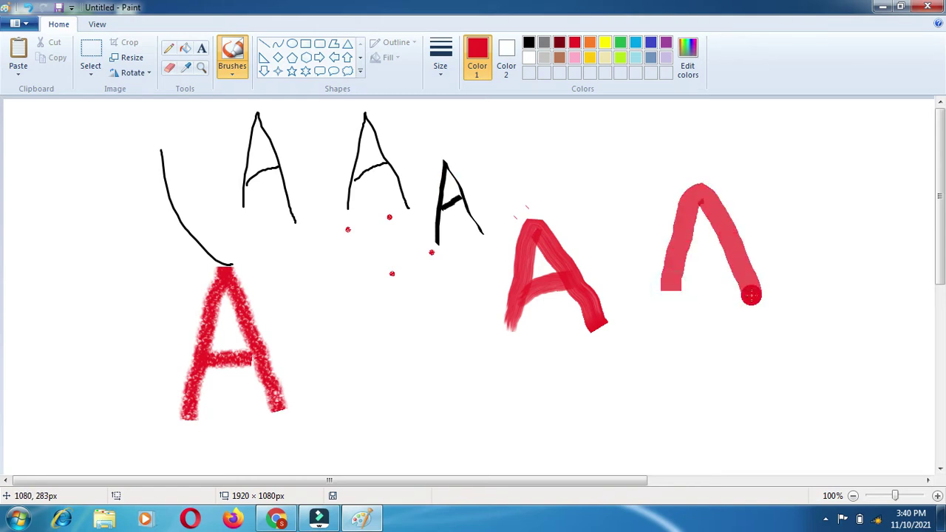
left_click_drag(672, 256, 741, 244)
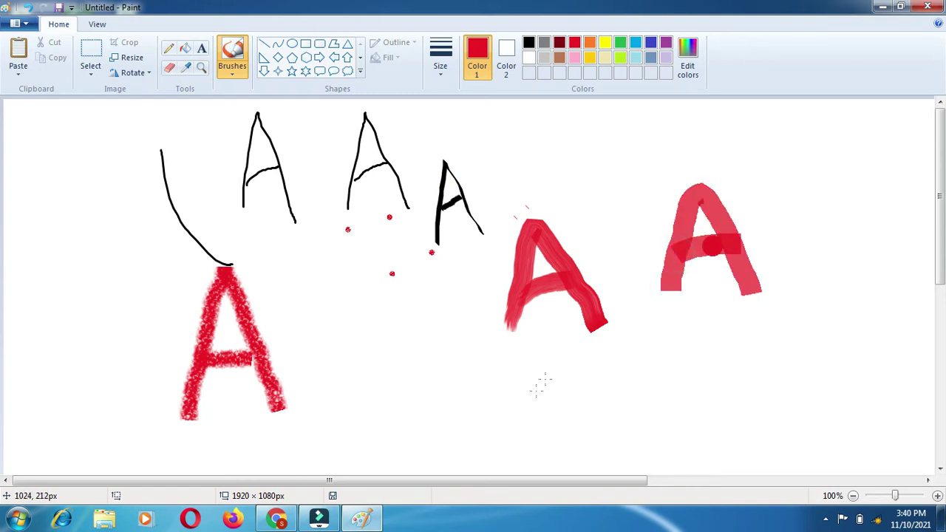
Draw a thin red letter A with the Natural pencil between the crayon A and the oil-painted A.
left_click(235, 71)
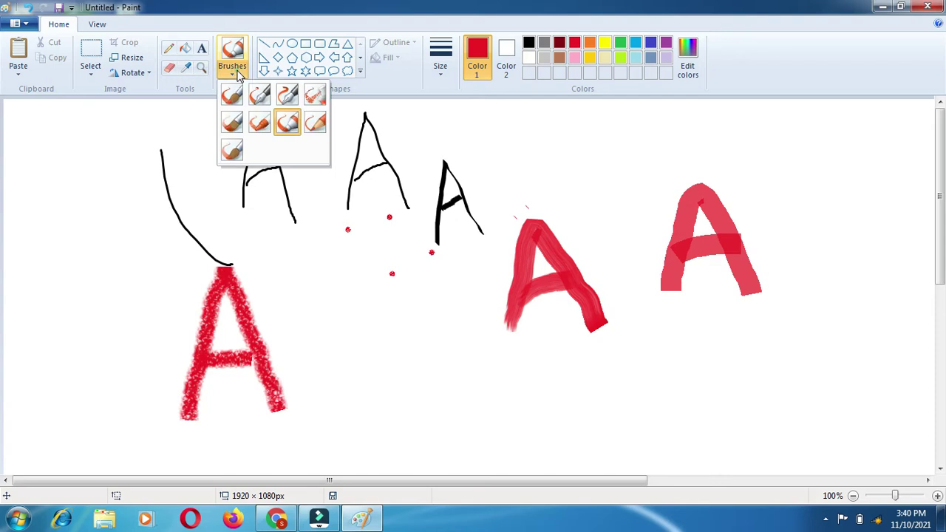
left_click(311, 124)
mouse_move(331, 382)
left_mouse_down()
mouse_move(358, 246)
mouse_move(429, 397)
left_mouse_up()
left_click_drag(334, 348, 390, 307)
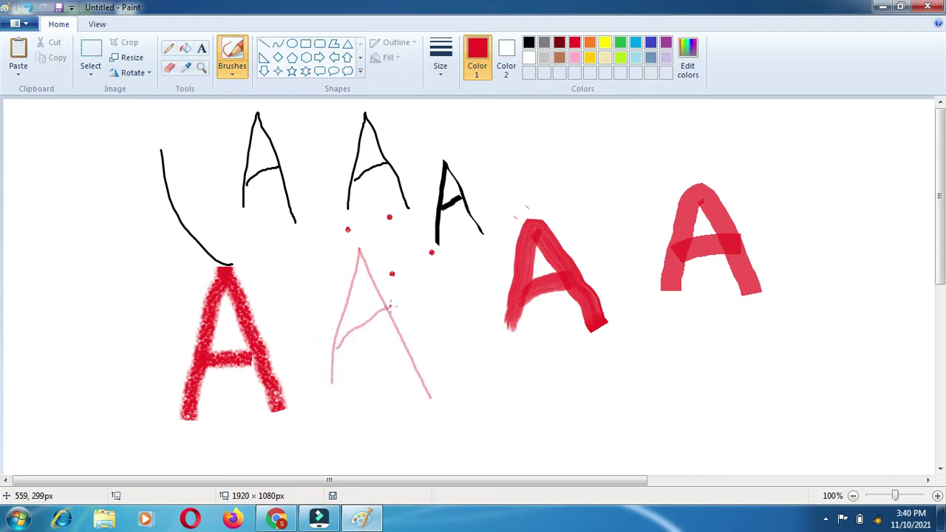
Paint a small red letter A with the Watercolor brush below the marker A.
left_click(225, 72)
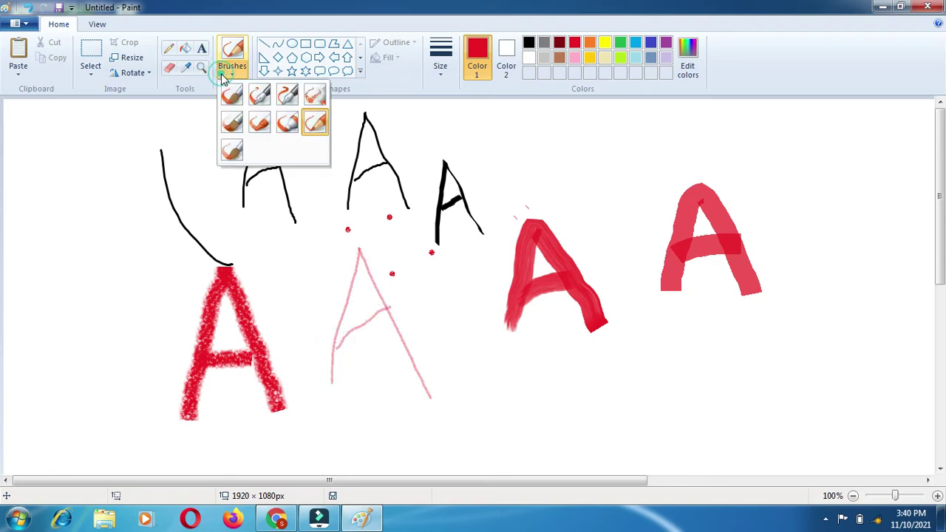
left_click(225, 150)
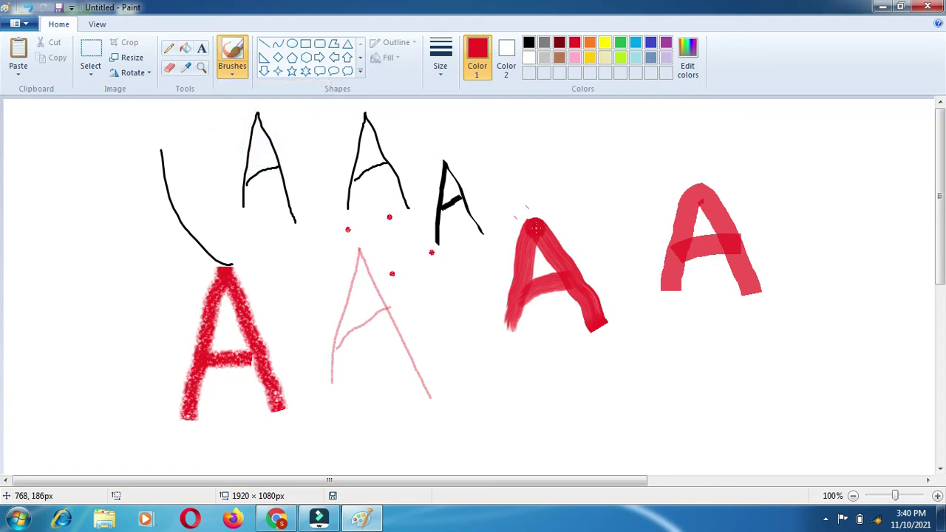
mouse_move(653, 403)
left_mouse_down()
mouse_move(663, 319)
mouse_move(719, 383)
mouse_move(687, 357)
mouse_move(693, 354)
mouse_move(656, 374)
left_mouse_up()
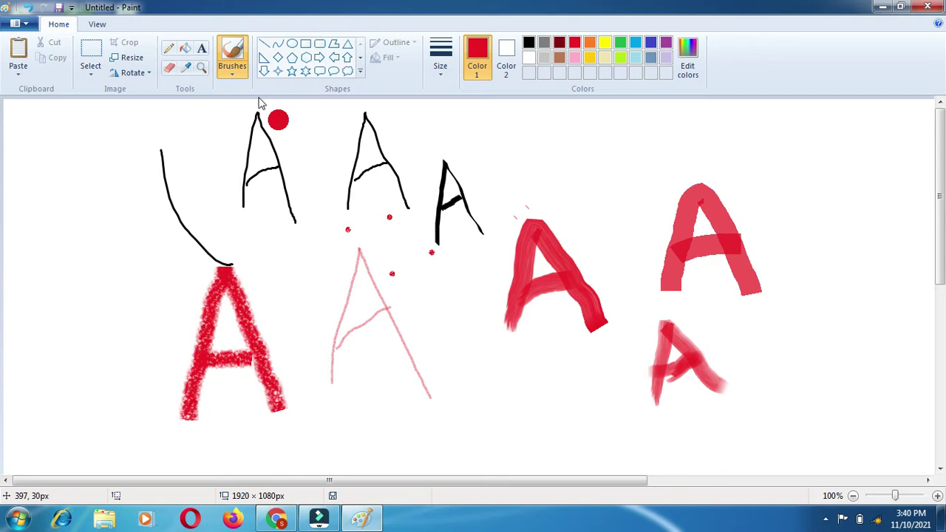
Select the entire drawing and delete it to clear the canvas.
left_click(242, 74)
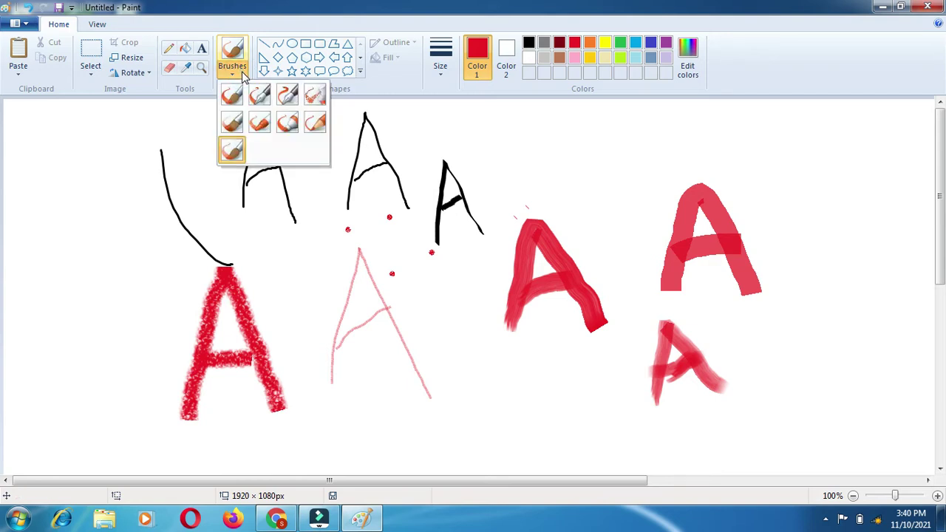
left_click(327, 216)
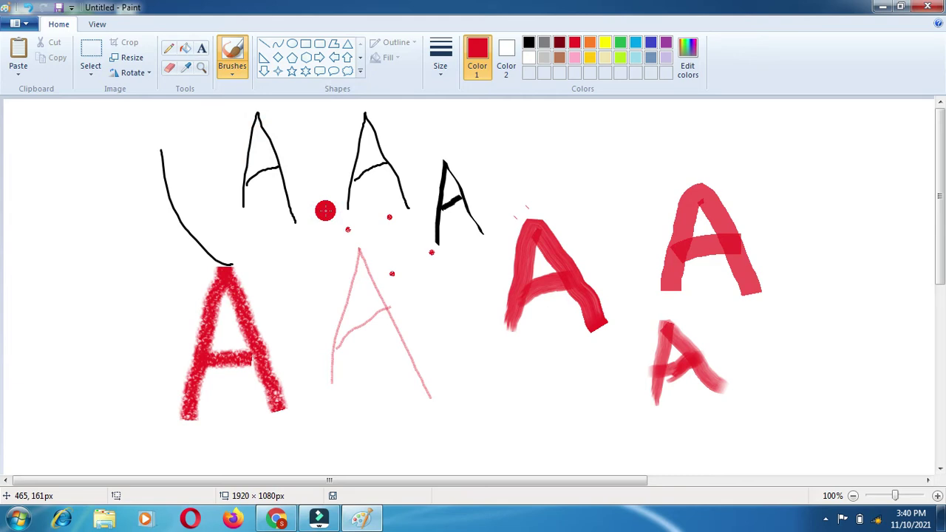
key("ctrl+a")
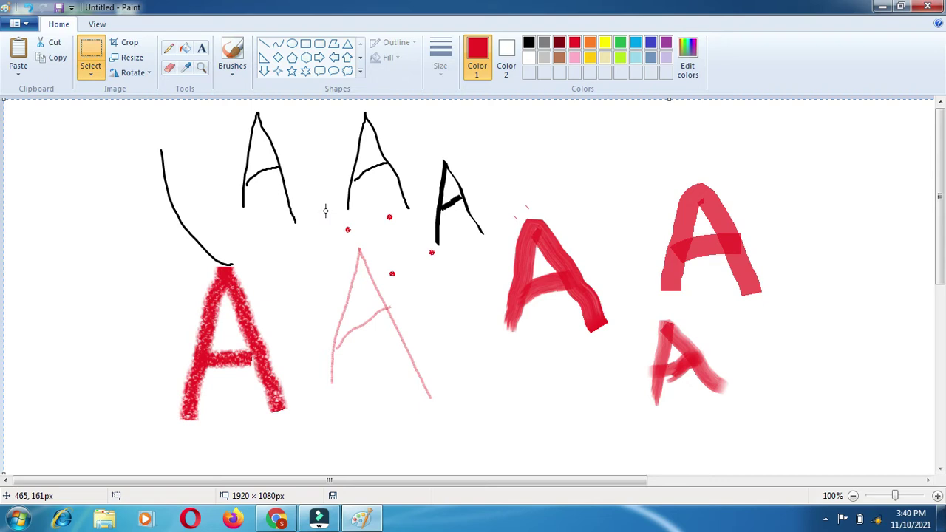
key("ctrl+z")
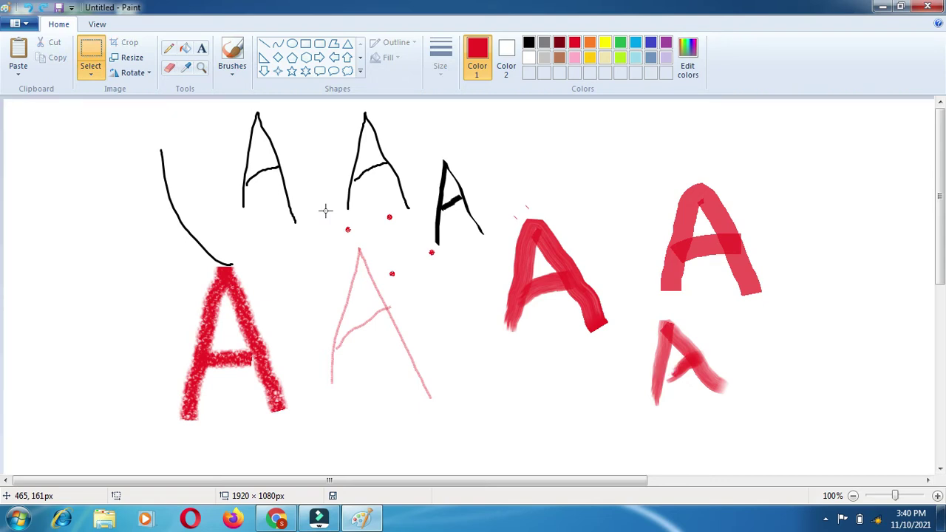
key("ctrl+a")
key("Delete")
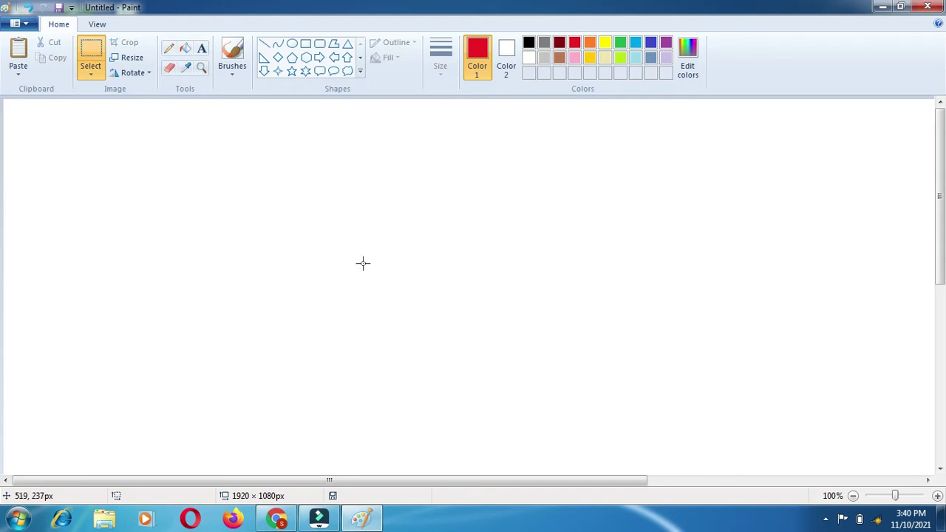
Draw a horizontal red line about 211 px long and, beside it, a red curve about 161 px wide arched upward.
left_click(268, 49)
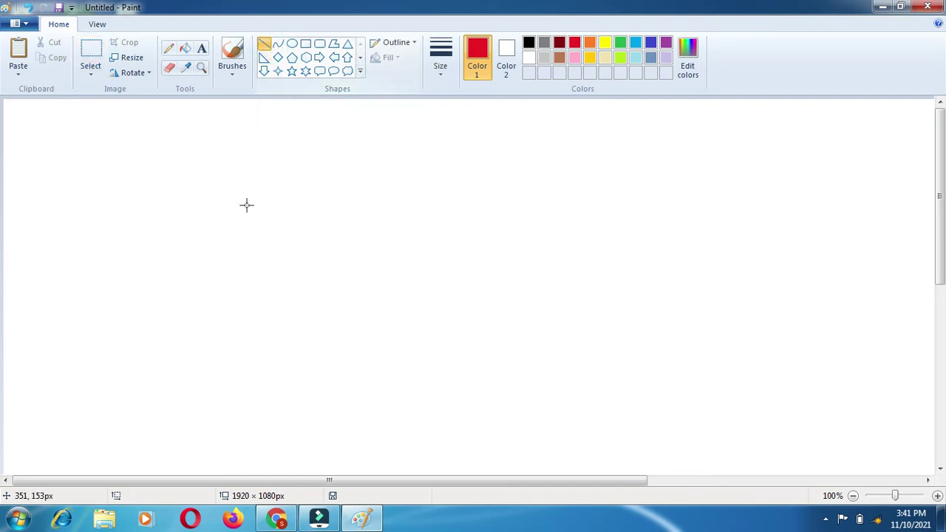
left_click_drag(247, 213, 394, 215)
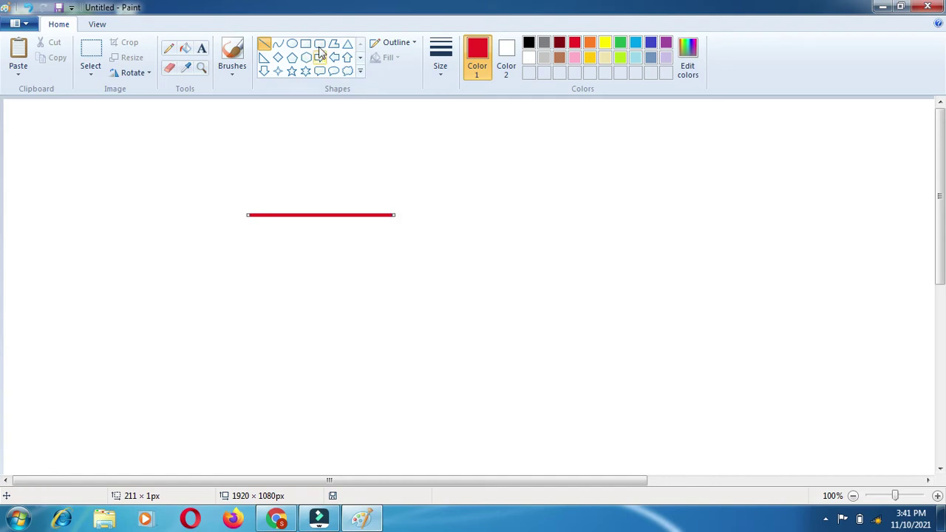
left_click(278, 44)
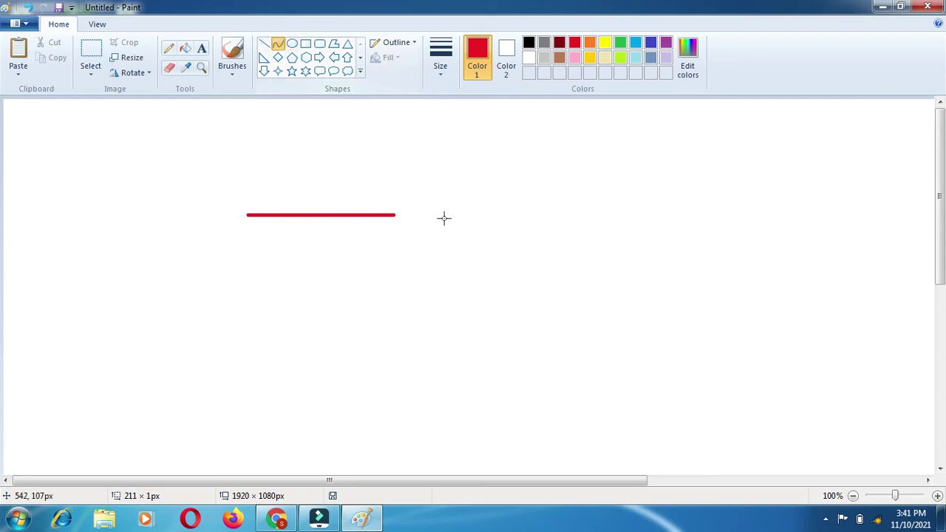
left_click_drag(462, 232, 574, 234)
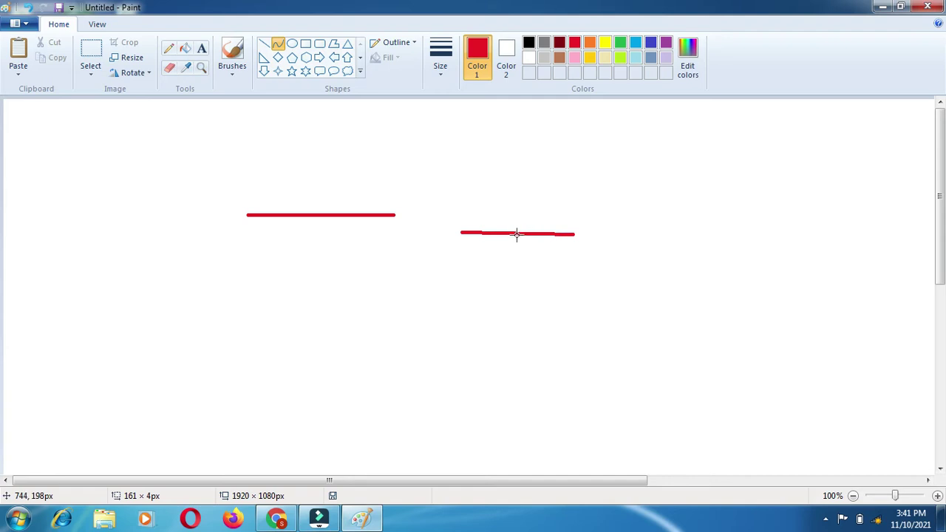
left_click_drag(516, 233, 512, 193)
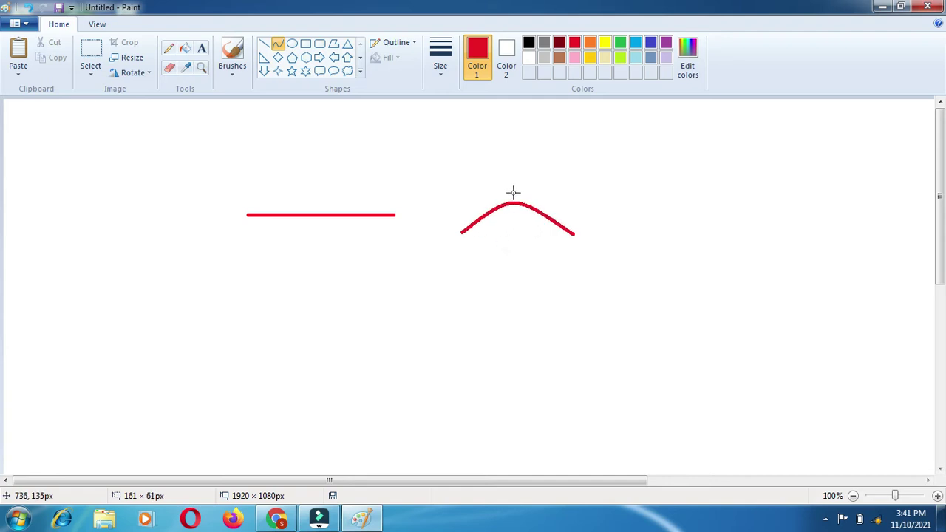
Draw a red circle about 112 × 117 px below the line and a rectangle about 164 × 104 px to its right.
left_click(293, 46)
left_click_drag(227, 305, 305, 387)
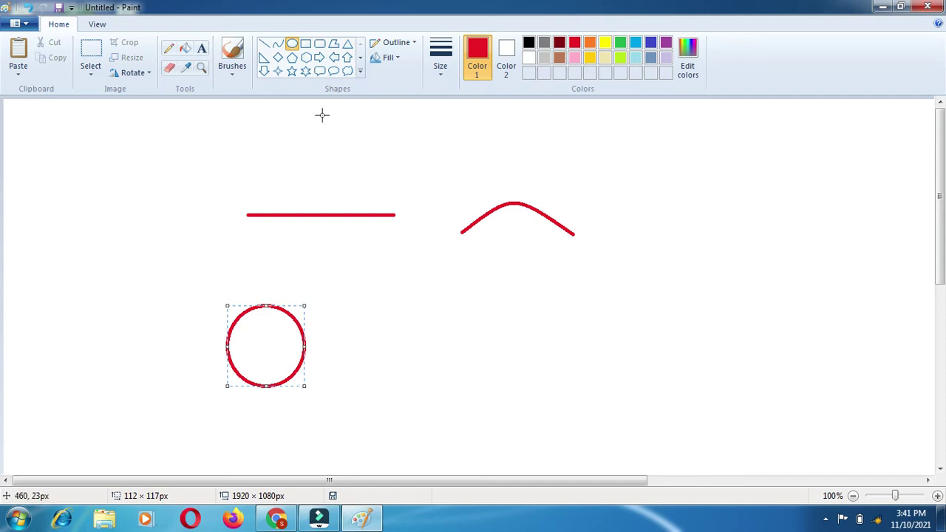
left_click(306, 49)
left_click_drag(377, 305, 493, 378)
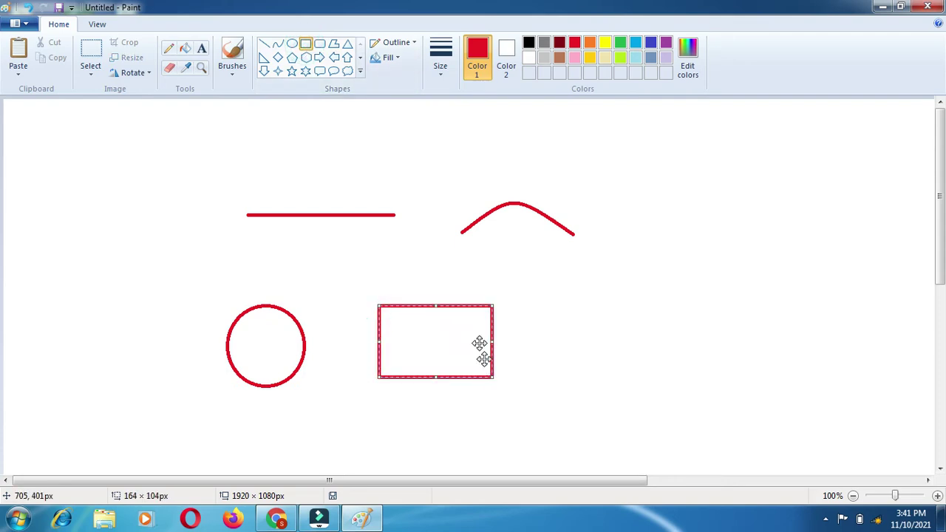
Draw a red rounded rectangle about 177 × 103 px beside the rectangle and a closed triangular polygon about 140 × 125 px above it.
left_click(321, 45)
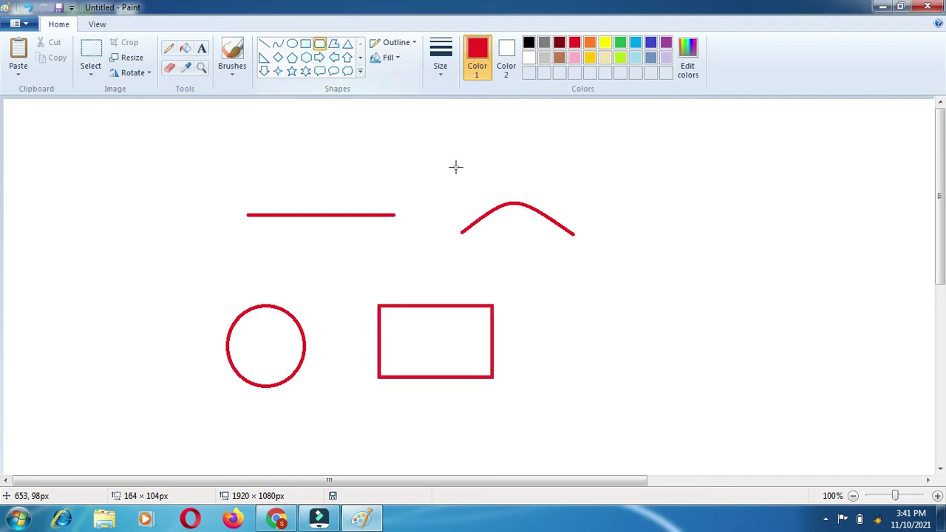
left_click_drag(555, 294, 680, 366)
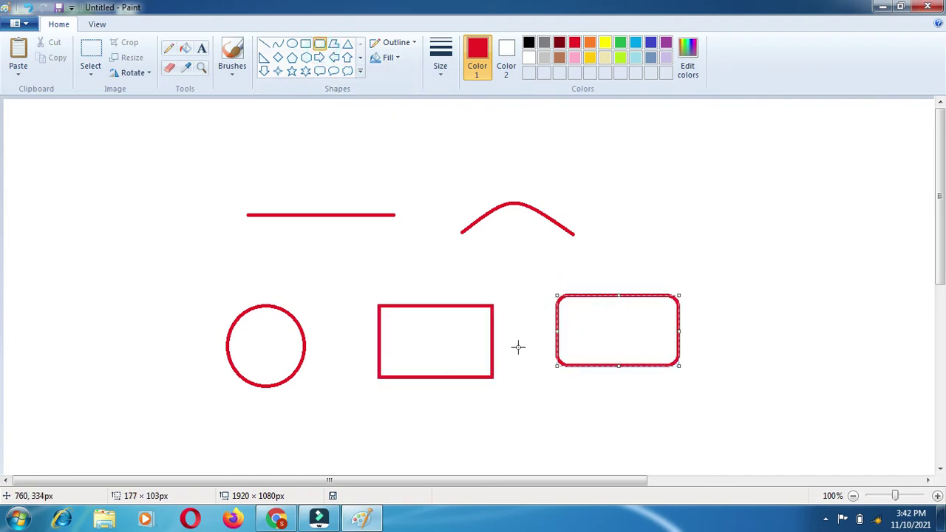
left_click(337, 45)
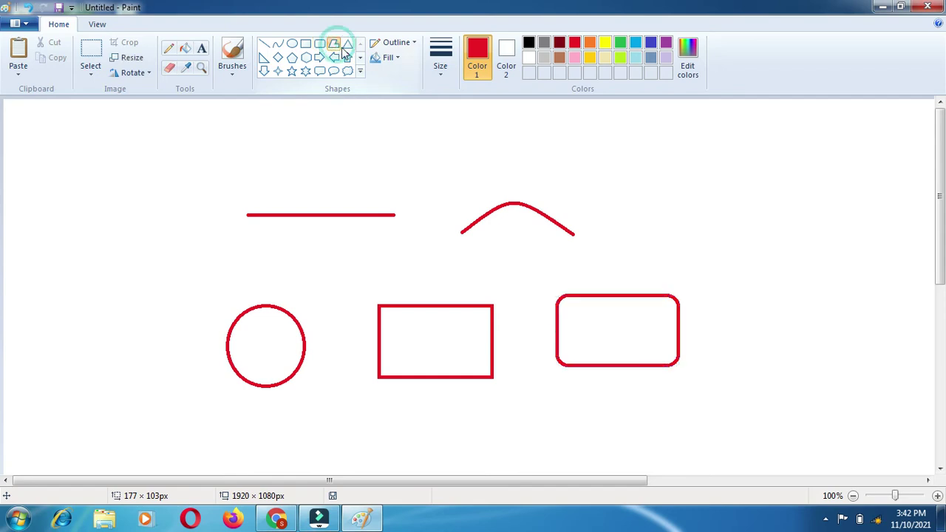
left_click(648, 213)
left_click_drag(648, 213, 684, 131)
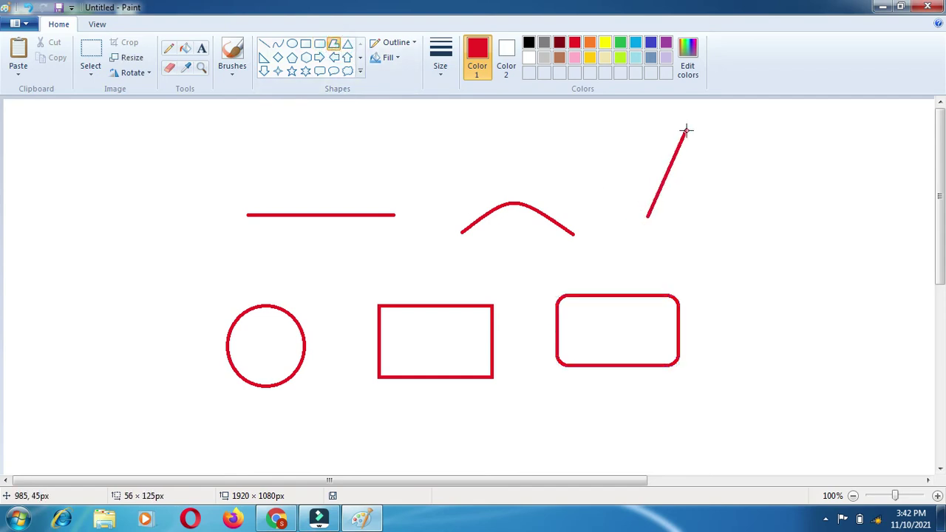
left_click(743, 210)
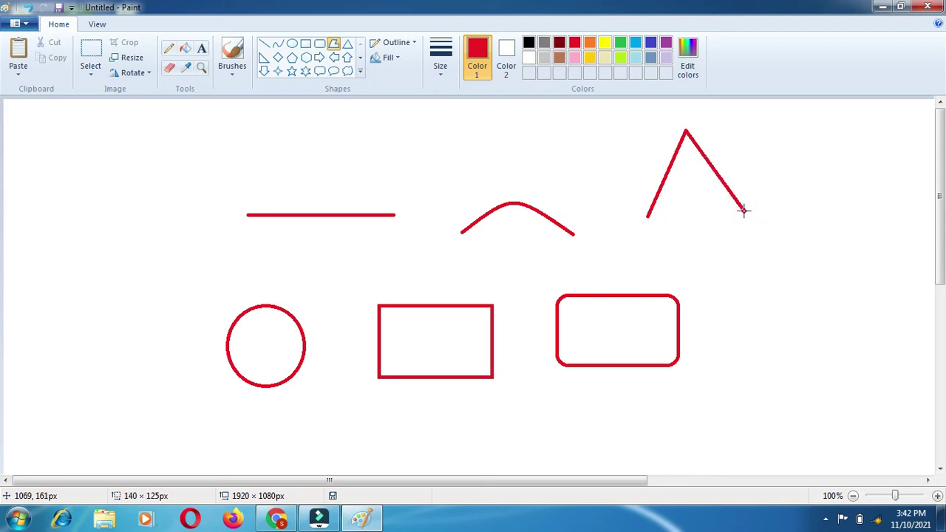
left_click(647, 217)
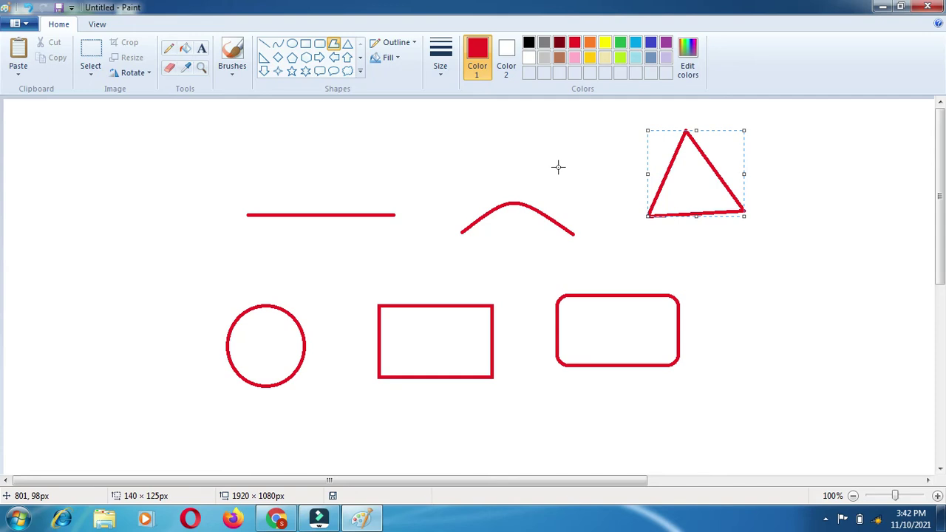
Clear all shapes from the canvas and draw a circle about 132 × 138 px with a yellow outline.
key("ctrl+a")
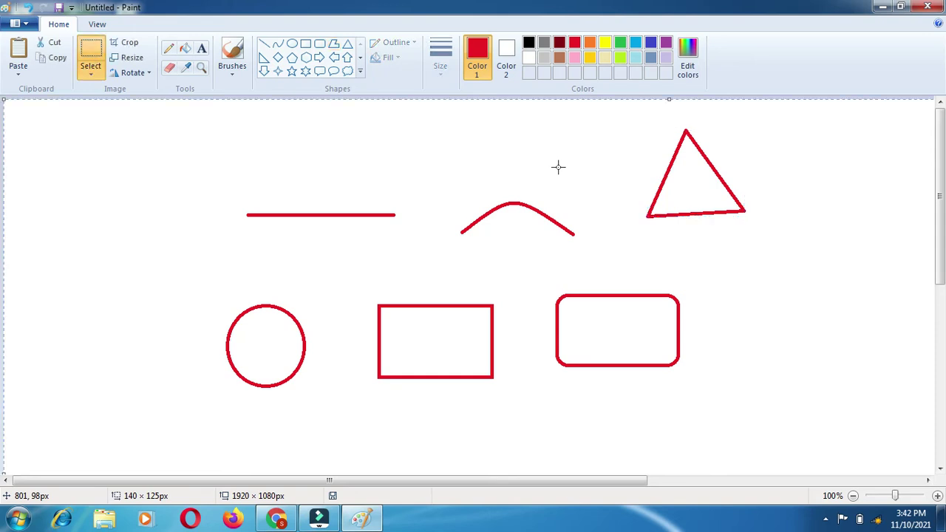
key("Delete")
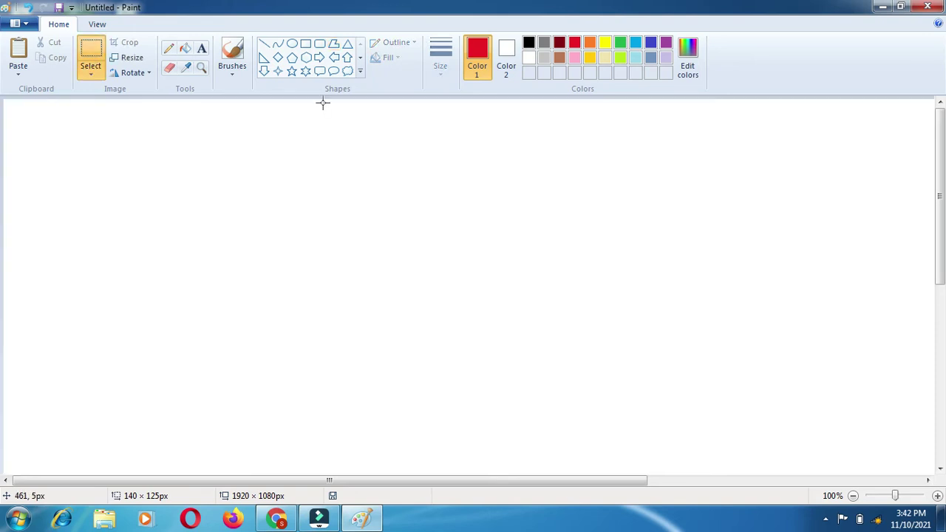
left_click(292, 42)
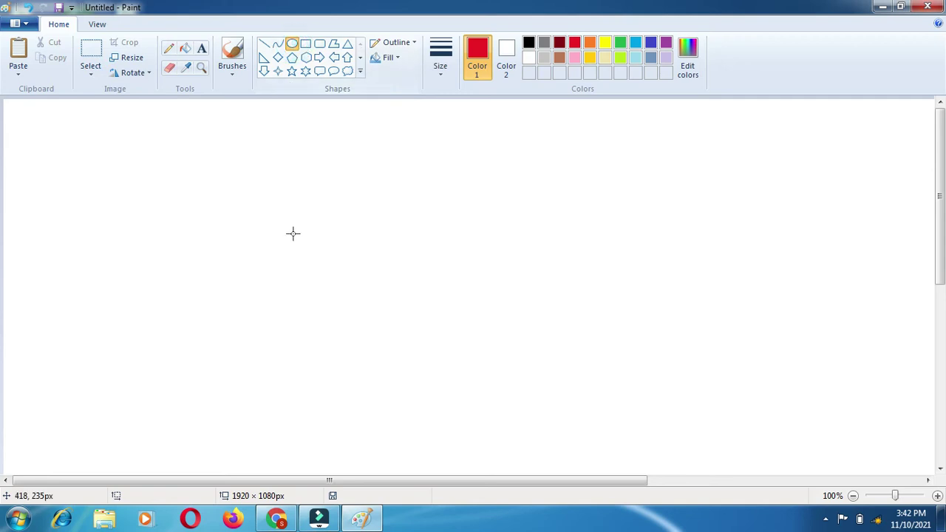
left_click_drag(292, 195, 384, 289)
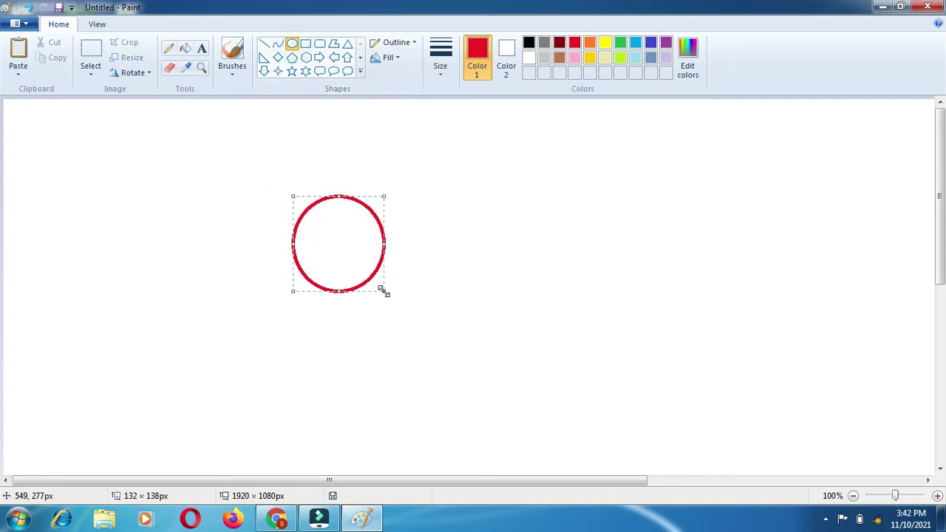
left_click(605, 43)
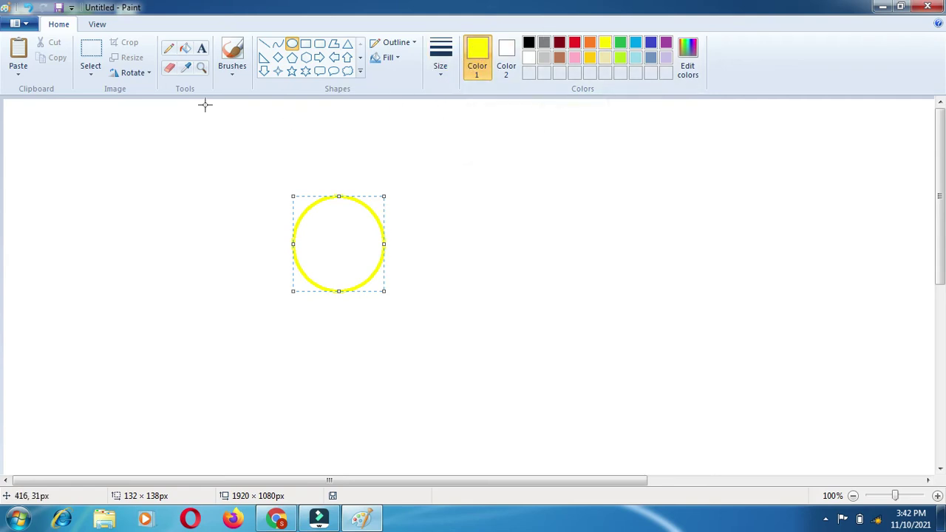
Fill the circle with yellow, undo that fill, and fill its interior with red instead.
left_click(186, 52)
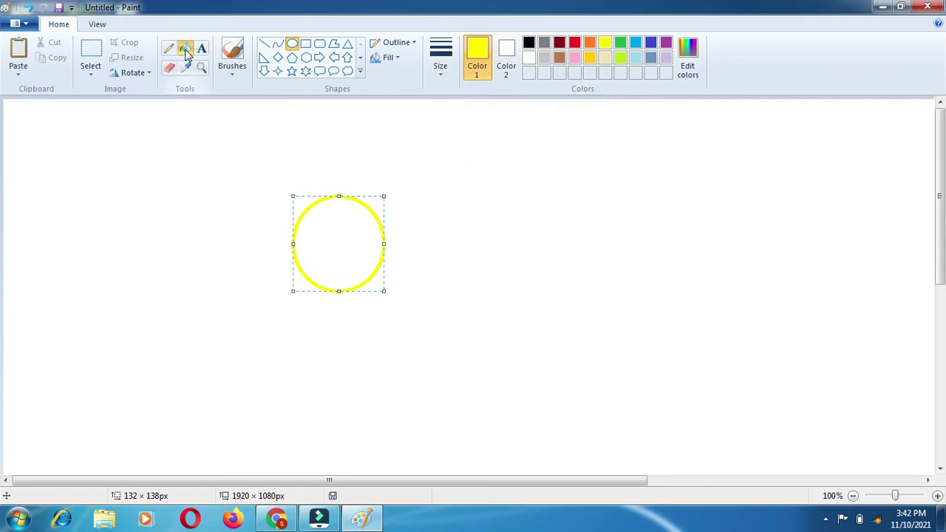
left_click(349, 253)
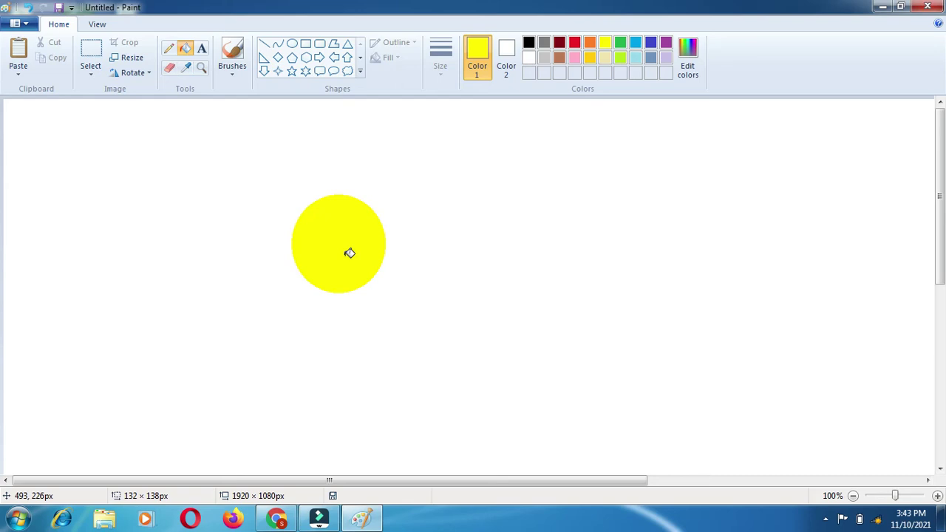
key("ctrl+z")
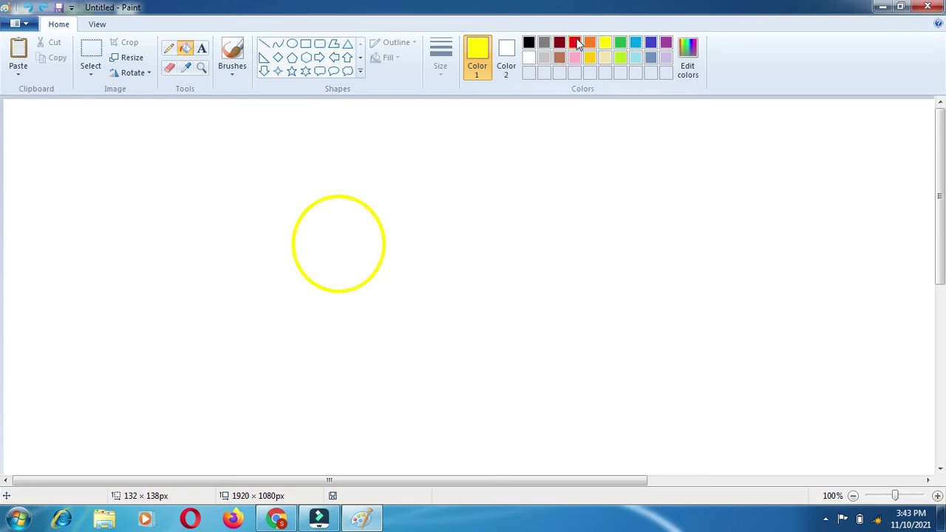
left_click(575, 42)
left_click(329, 245)
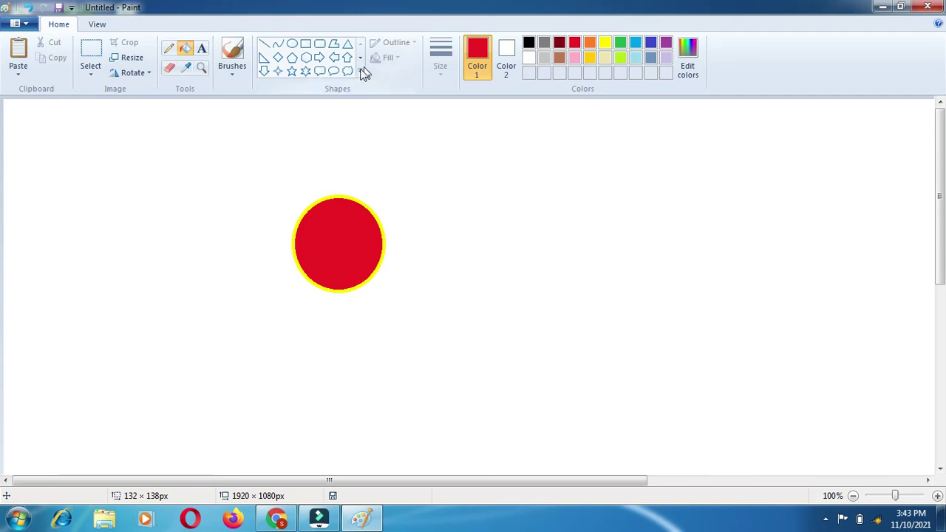
Draw a red pentagon about 218 × 208 px right of the circle and a five-point star about 192 × 203 px to its left.
left_click(293, 59)
mouse_move(415, 142)
left_mouse_down()
mouse_move(485, 226)
mouse_move(571, 251)
mouse_move(566, 285)
left_mouse_up()
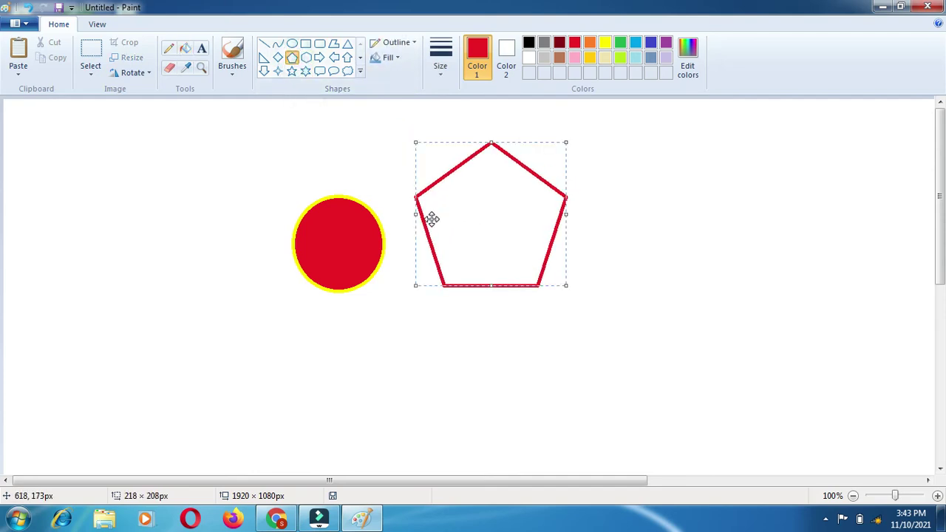
left_click(292, 71)
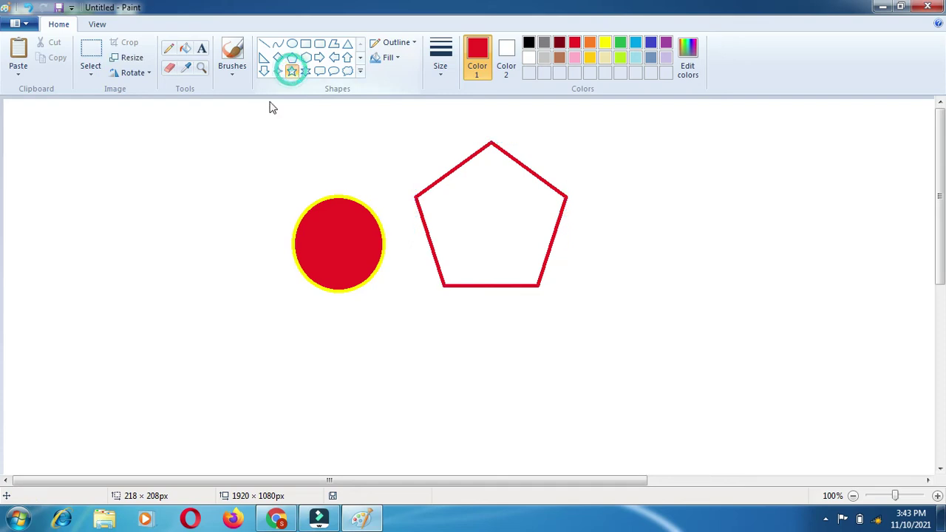
left_click_drag(147, 203, 281, 344)
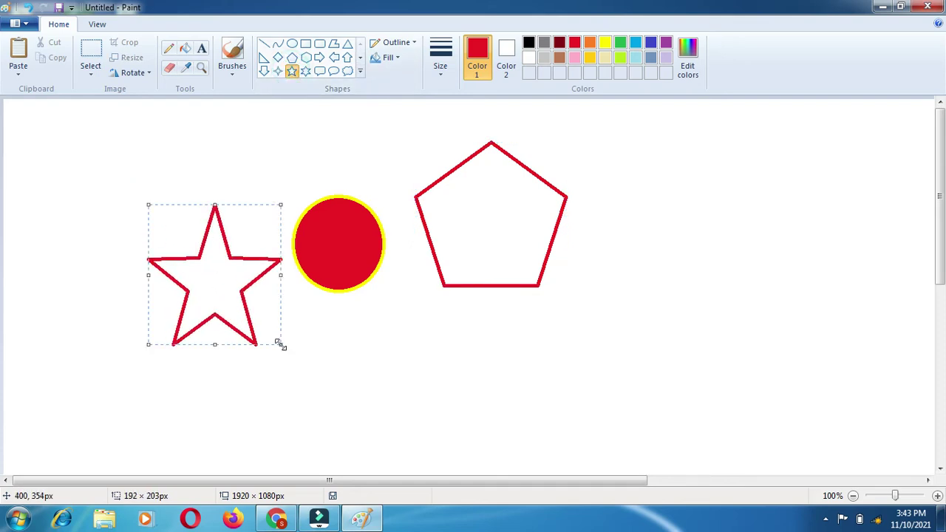
Set the shape fill style to Solid color and flood the star's interior with red using the Fill with color tool.
left_click(390, 64)
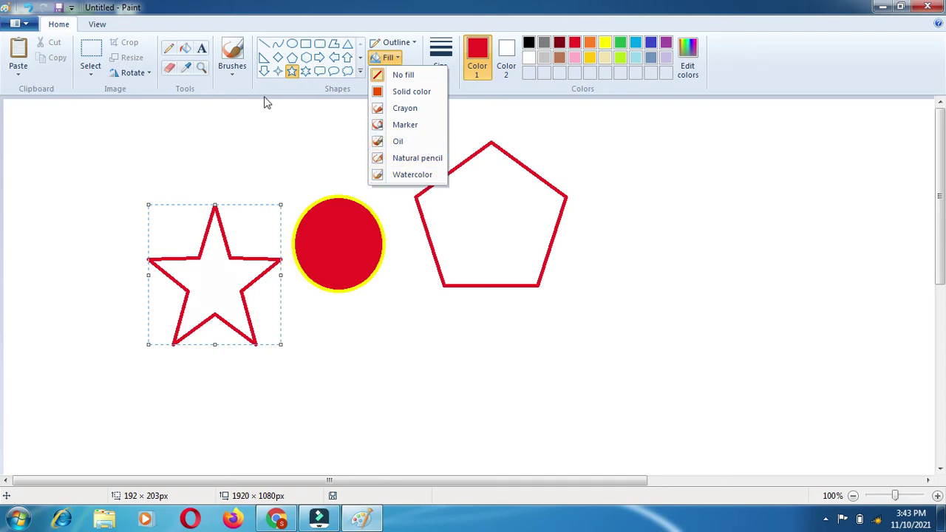
left_click(235, 74)
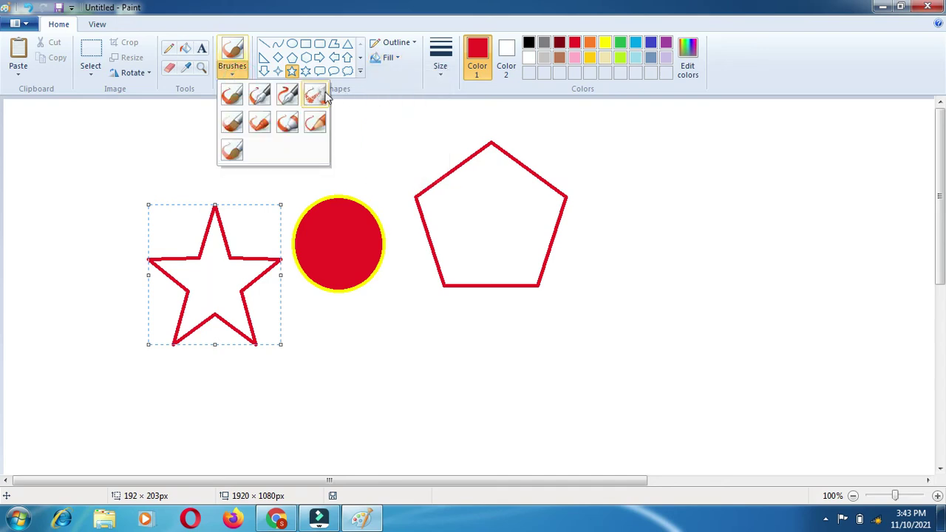
left_click(398, 57)
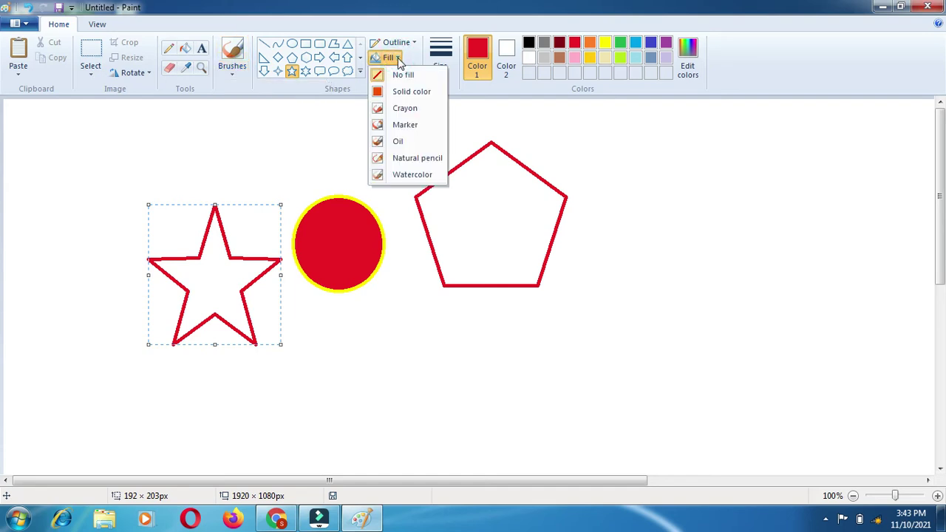
left_click(399, 95)
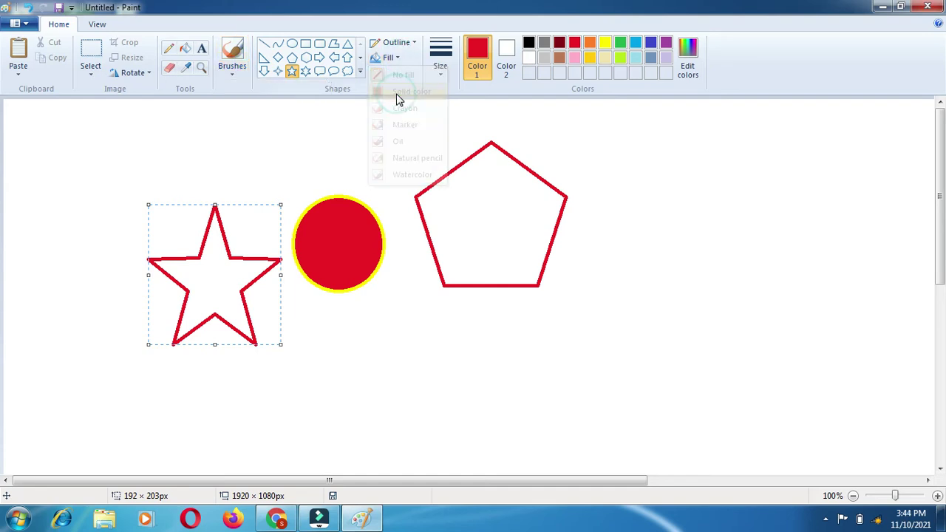
left_click(185, 48)
left_click(209, 282)
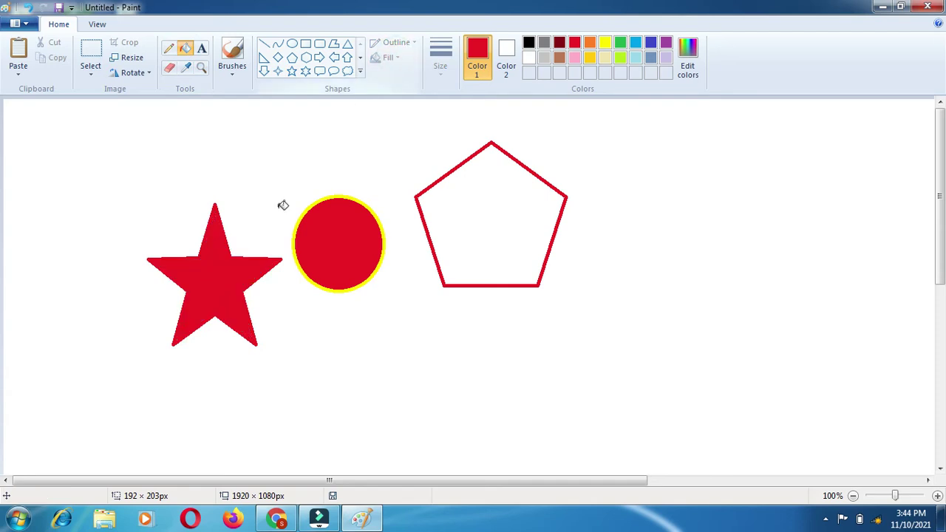
Reapply red to the star's interior and flood the pentagon's interior with red using the Fill with color tool.
left_click(212, 288)
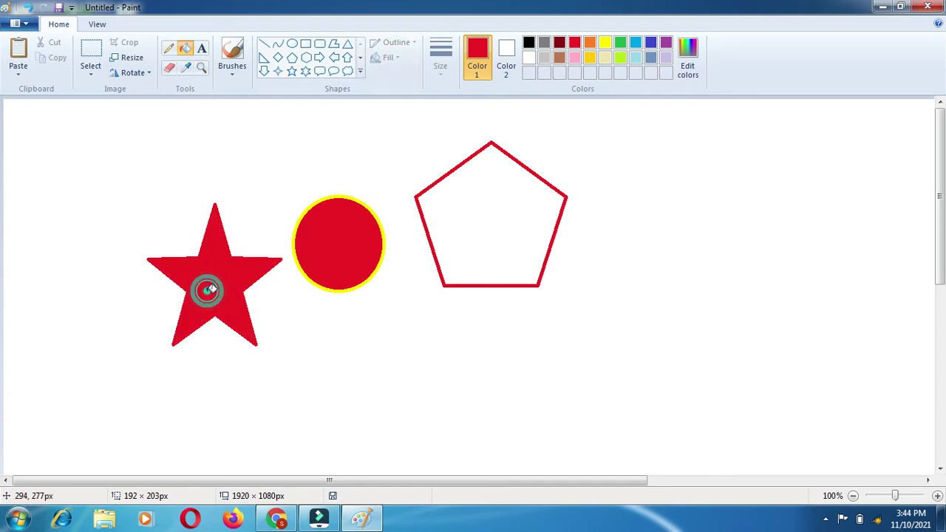
left_click(226, 283)
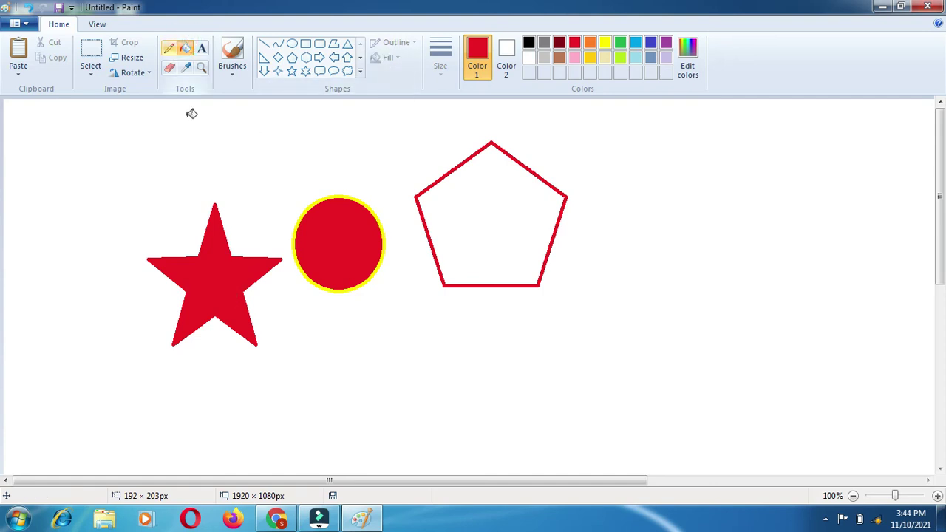
left_click(222, 274)
left_click(483, 164)
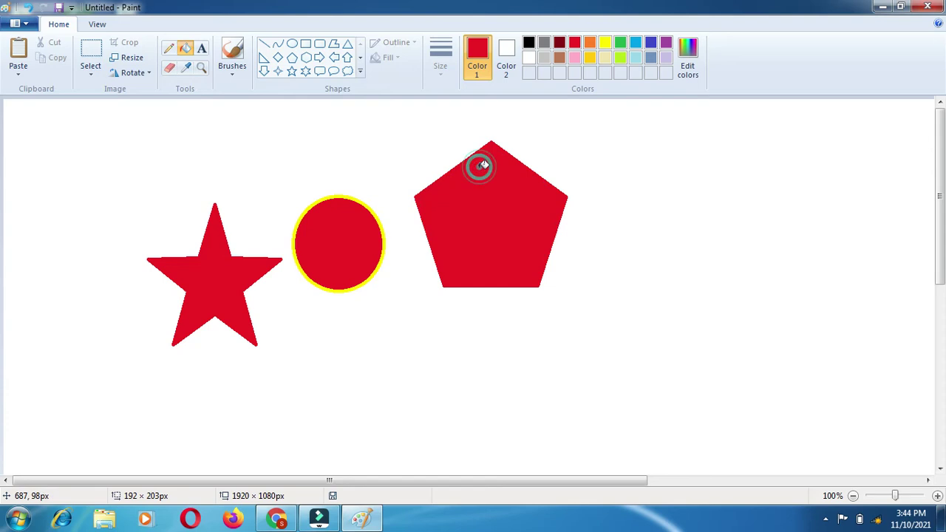
left_click(397, 57)
left_click(396, 42)
left_click(410, 43)
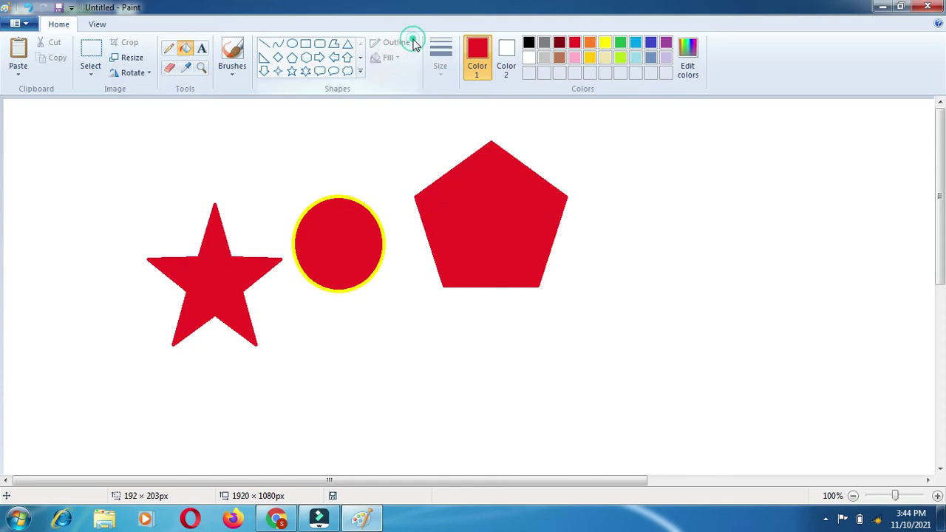
left_click(472, 262)
left_click(474, 263)
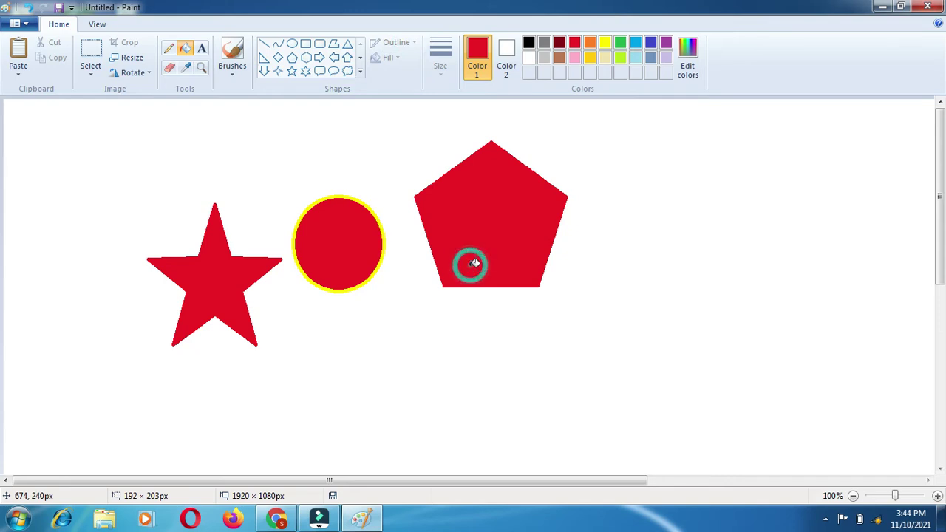
left_click(475, 263)
Select the hexagon shape, set the shape fill style to Crayon and apply Fill with color to the pentagon in red.
left_click(305, 57)
key("alt")
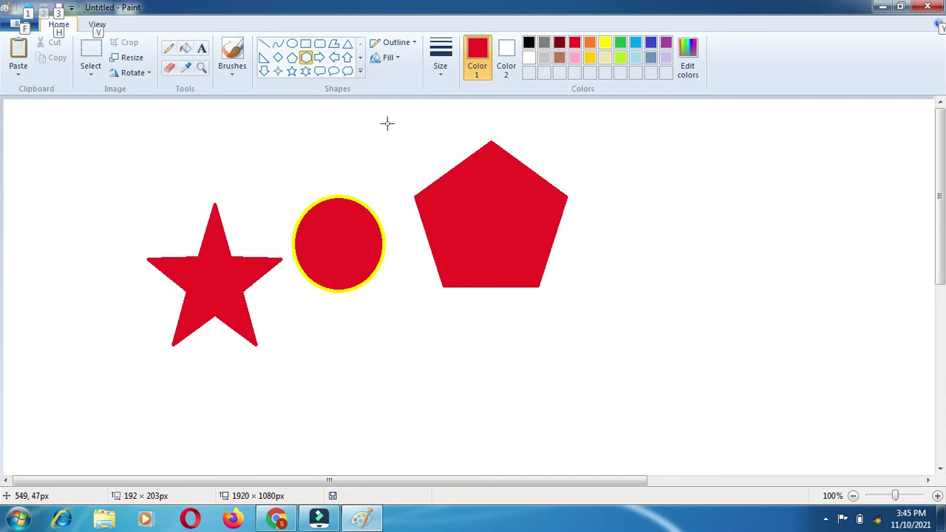
left_click(393, 61)
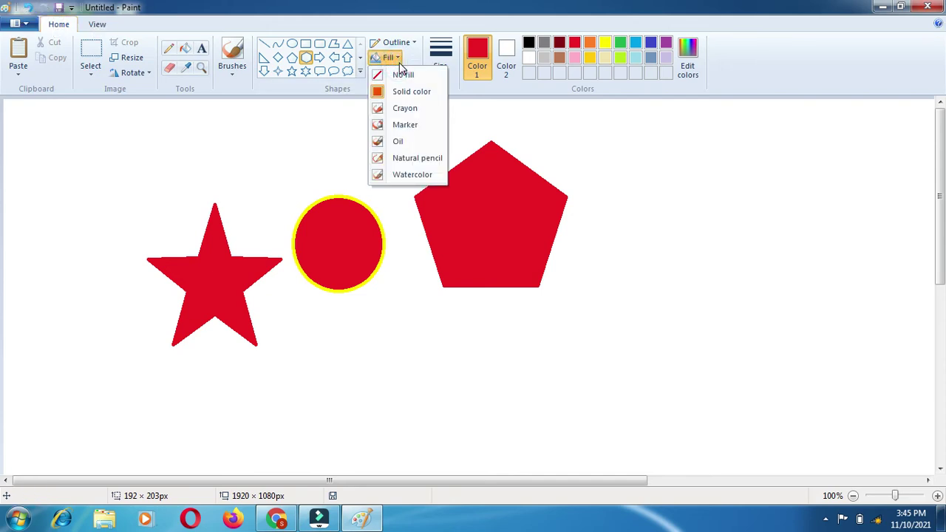
left_click(405, 109)
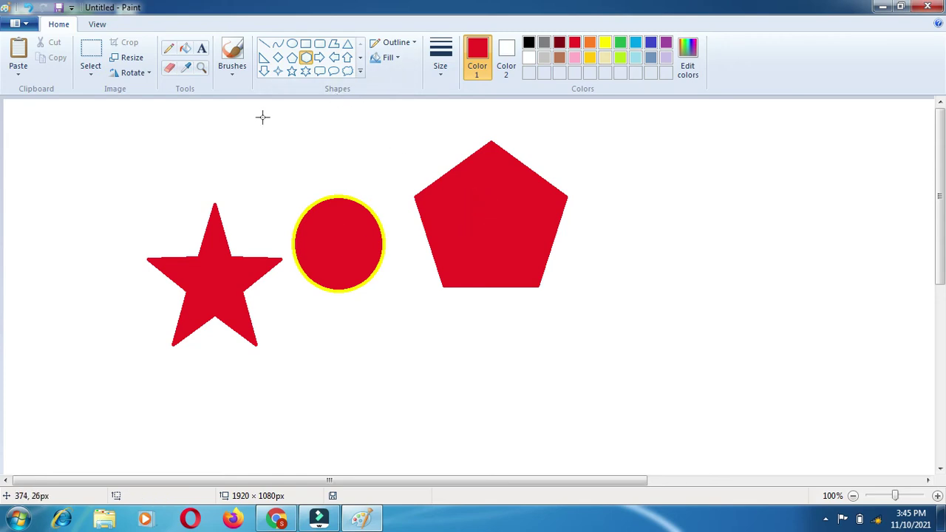
left_click(185, 49)
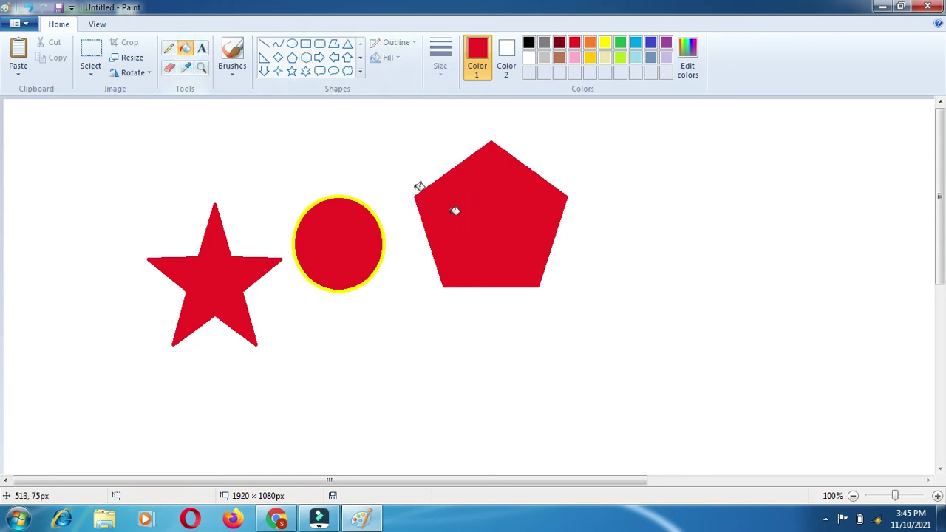
left_click(455, 212)
Select the rounded rectangular callout shape and set the shape fill style to Marker, trying it on the pentagon.
left_click(319, 71)
left_click(397, 58)
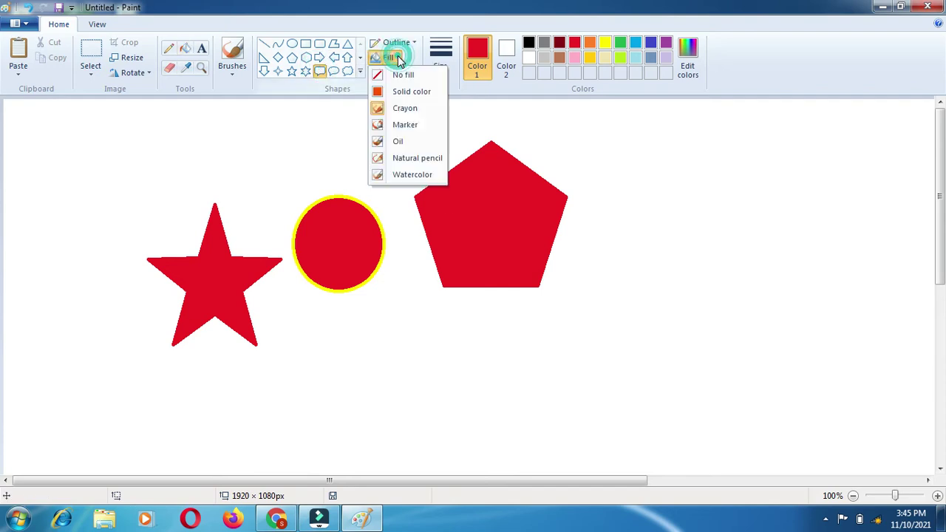
left_click(406, 126)
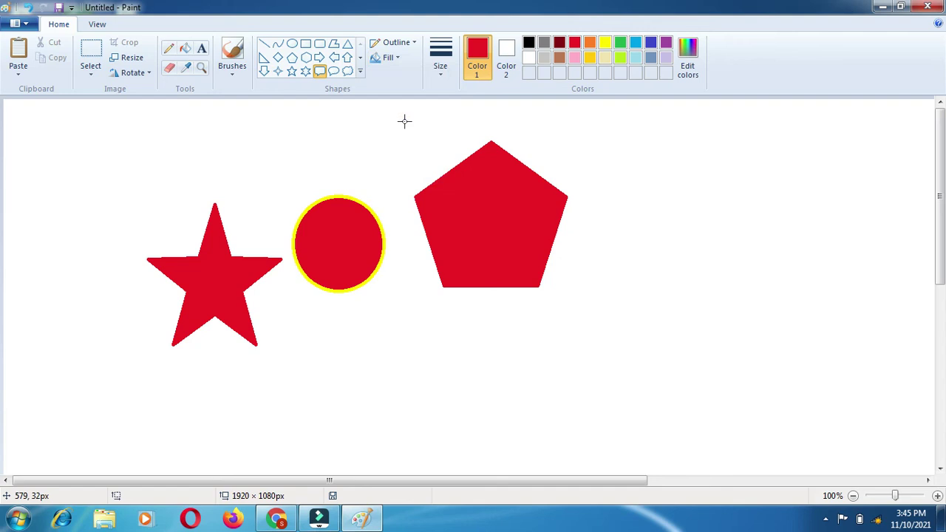
left_click(476, 238)
Fill the pentagon with yellow using the Fill with color tool.
left_click(184, 48)
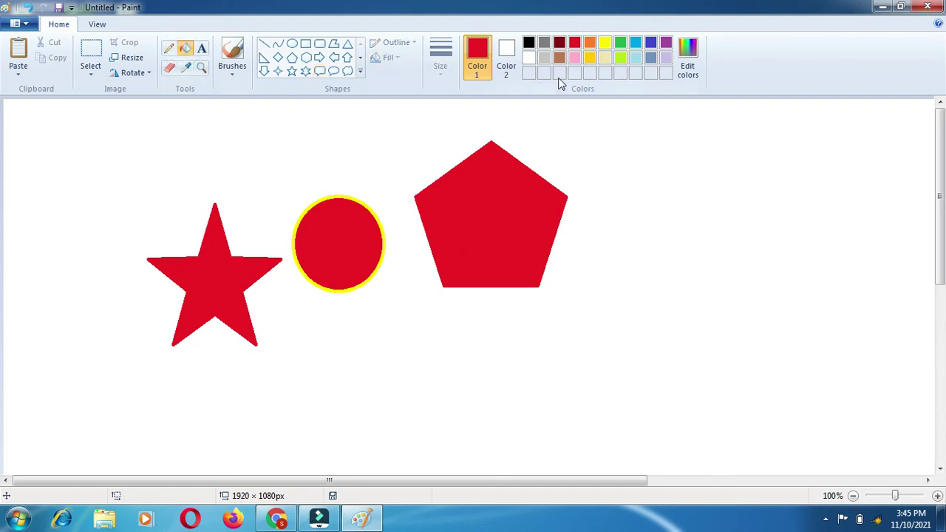
left_click(604, 43)
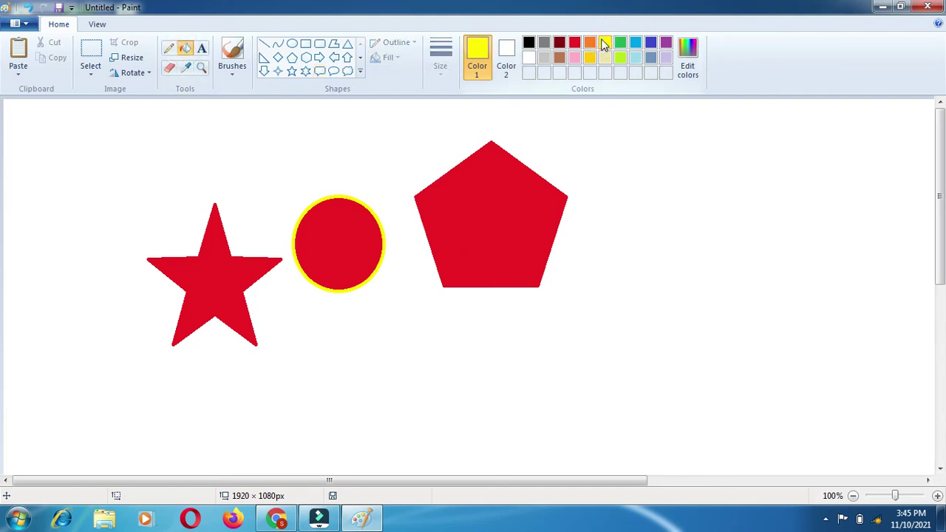
left_click(514, 179)
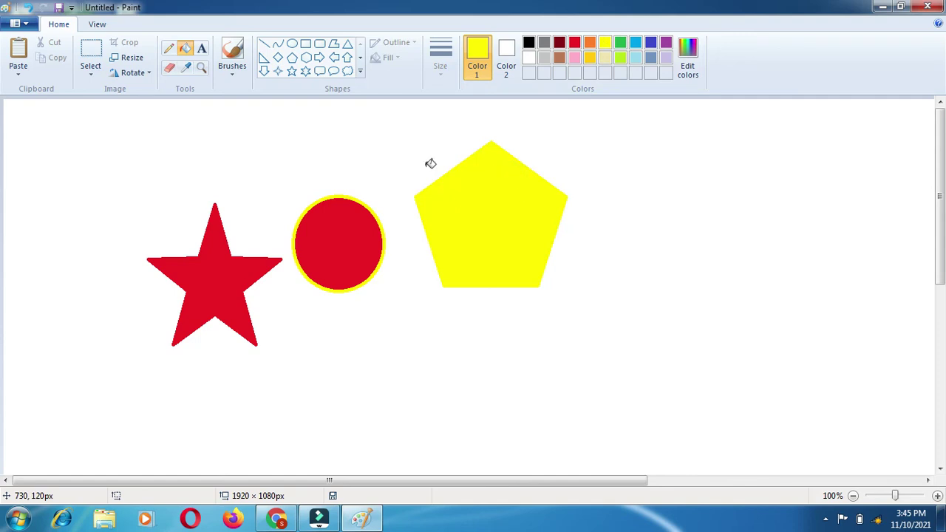
Select the left arrow shape, check the outline styles and set the line size to the thickest option.
left_click(334, 57)
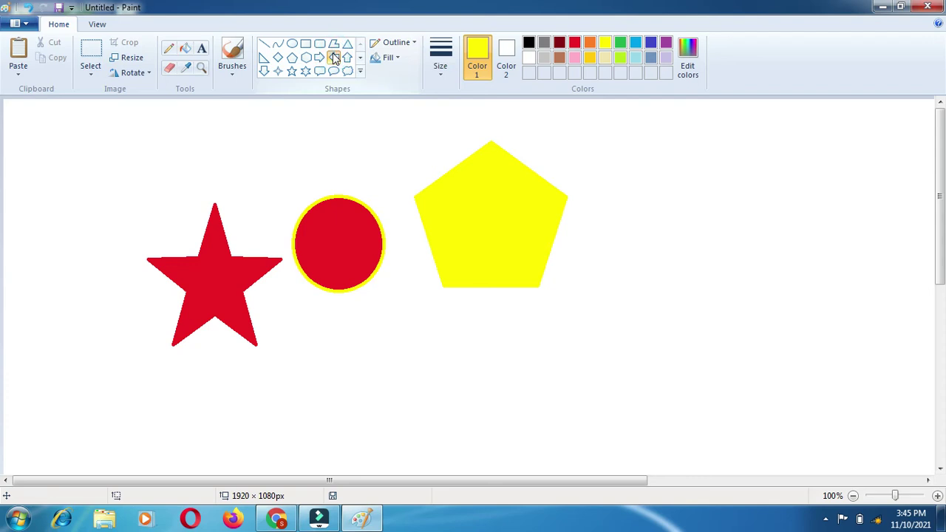
left_click(408, 44)
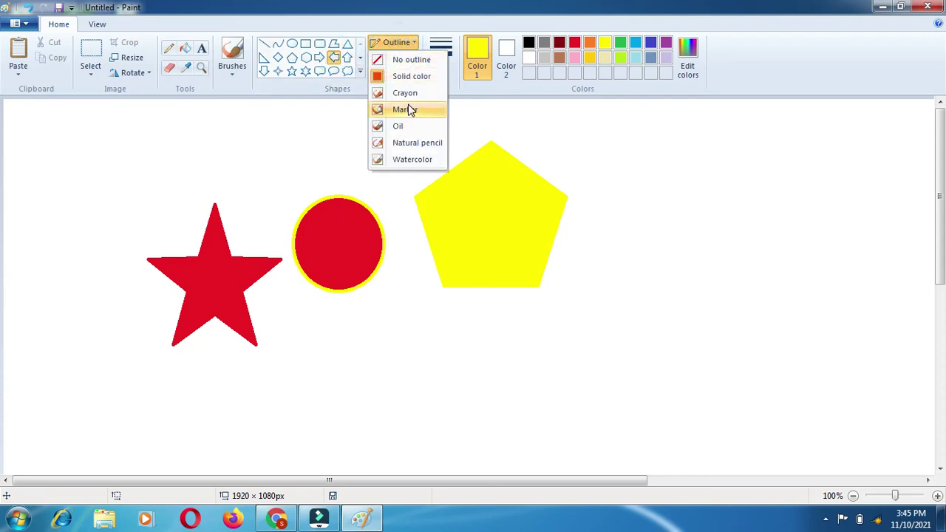
left_click(454, 171)
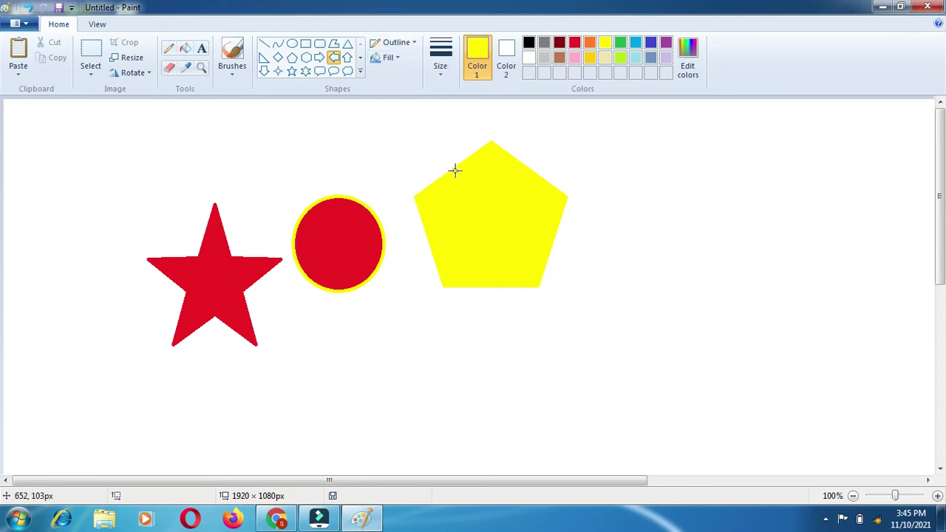
left_click(440, 74)
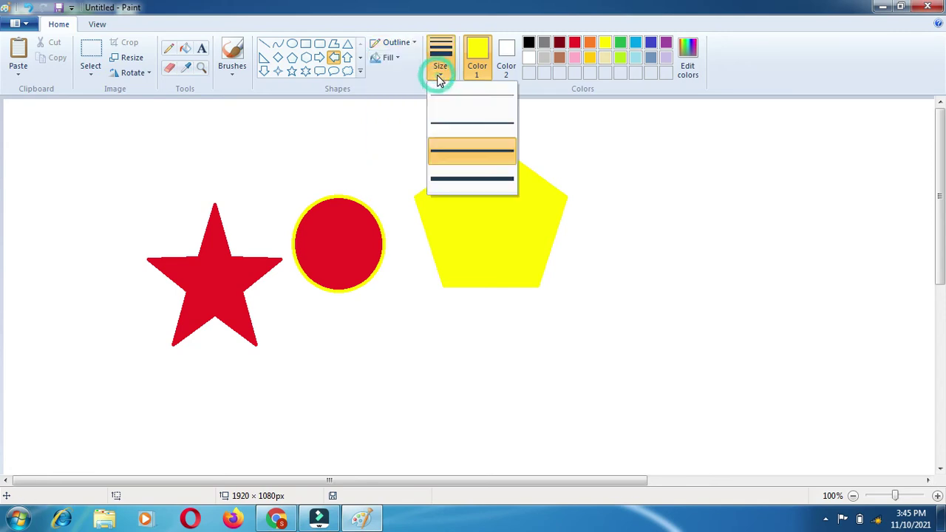
left_click(453, 178)
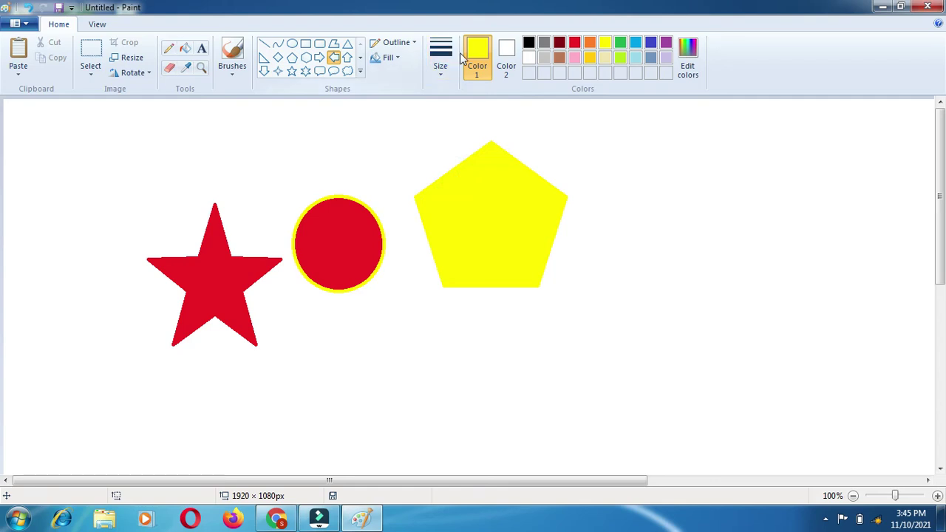
Set Color 2 to black and reapply the thickest line size.
left_click(506, 57)
left_click(528, 43)
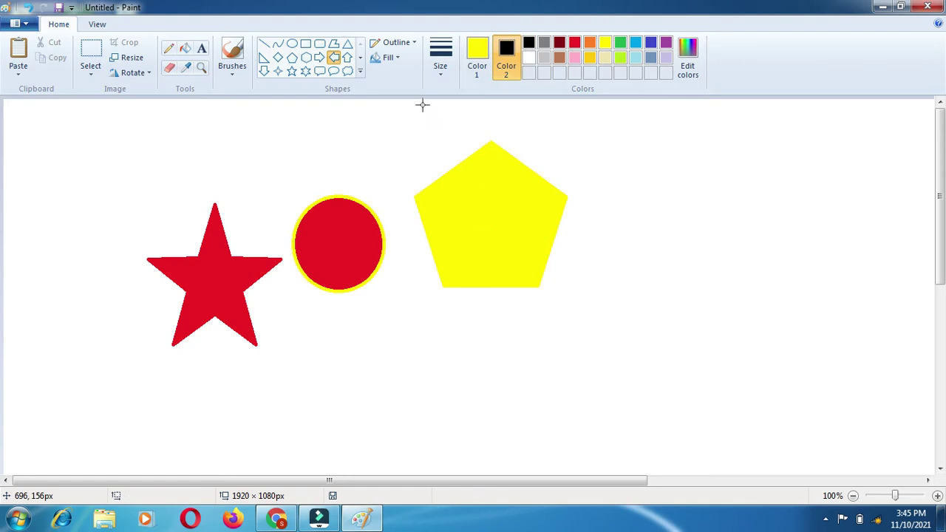
left_click(441, 74)
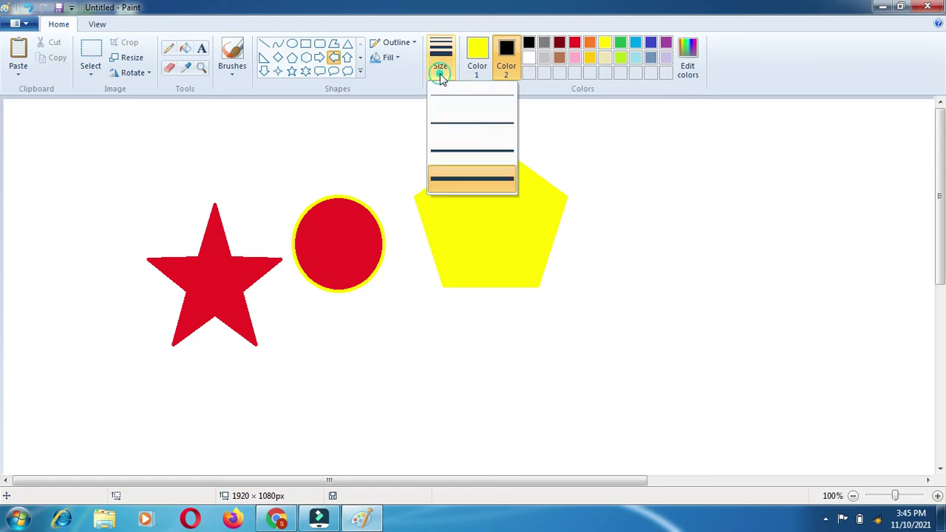
left_click(461, 172)
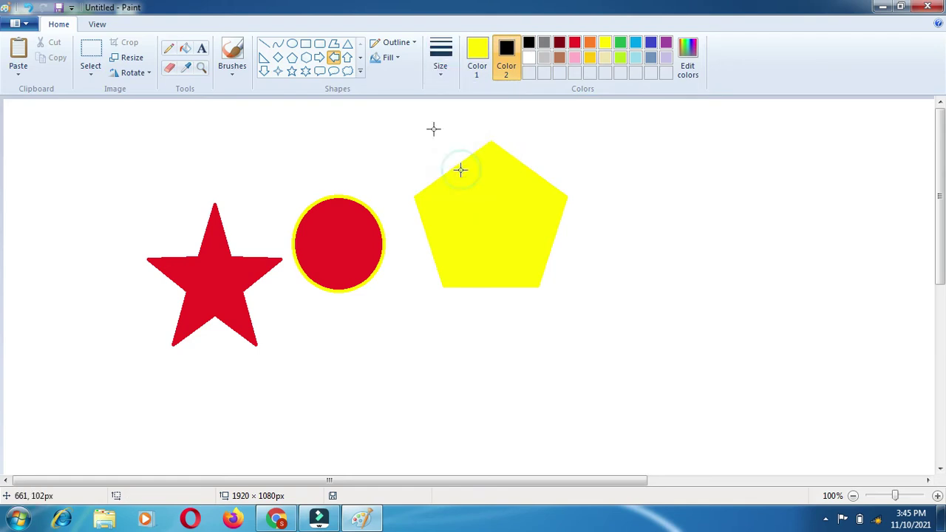
Switch the shape outline style to Crayon and return it to Solid color.
left_click(415, 44)
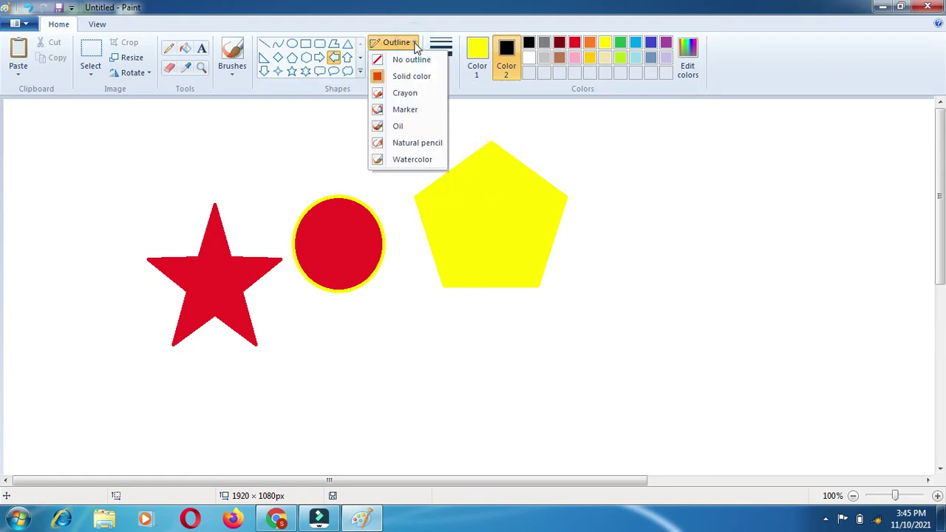
left_click(408, 92)
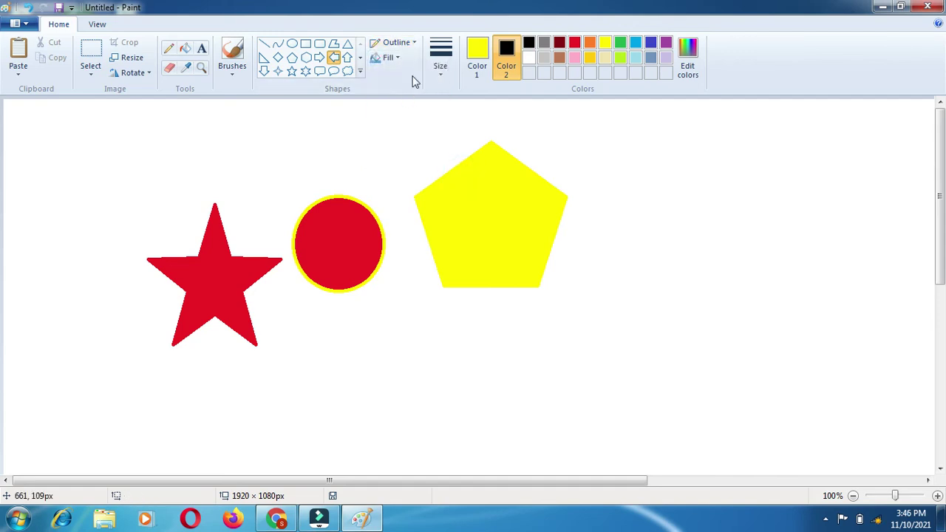
left_click(410, 43)
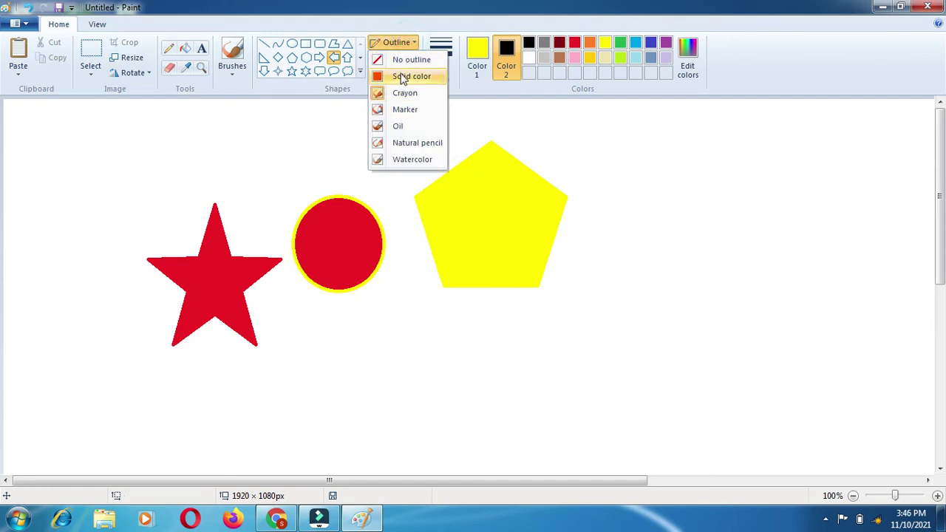
left_click(403, 77)
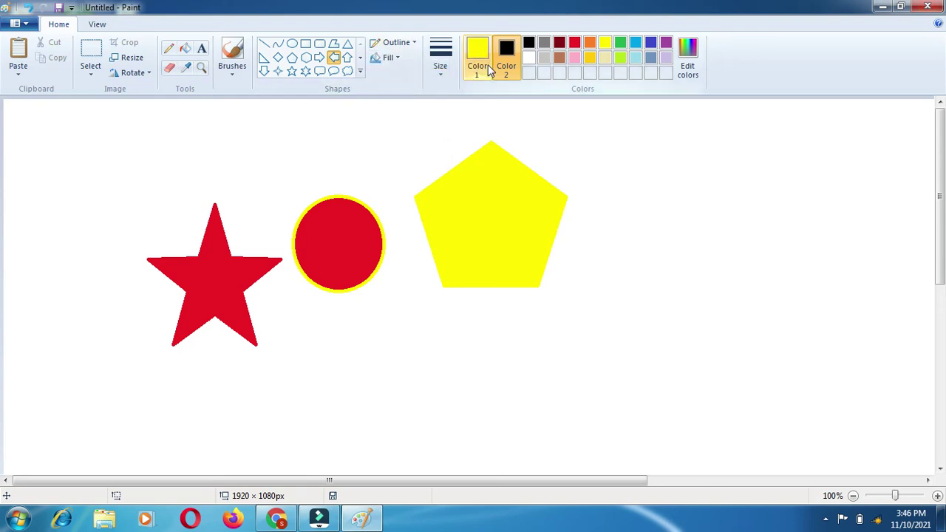
left_click(500, 180)
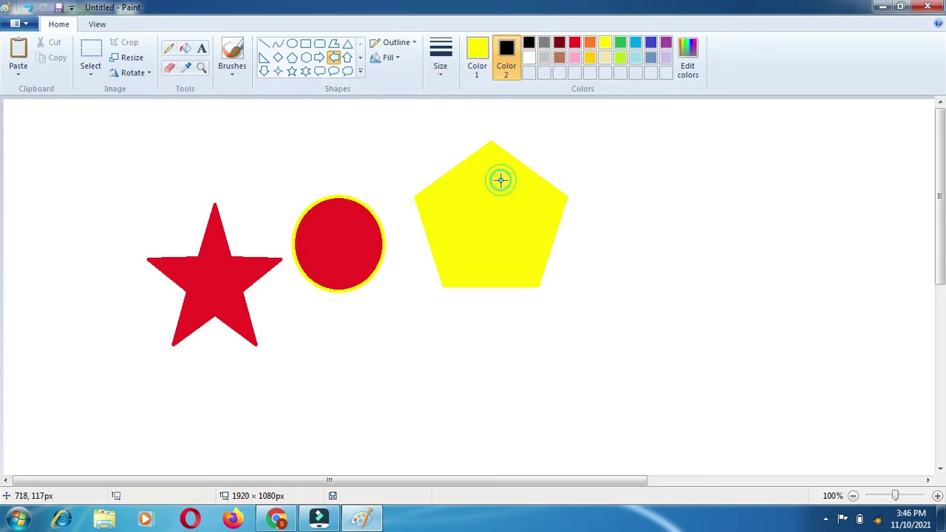
Set Color 1 to black and try it on the pentagon.
left_click(481, 68)
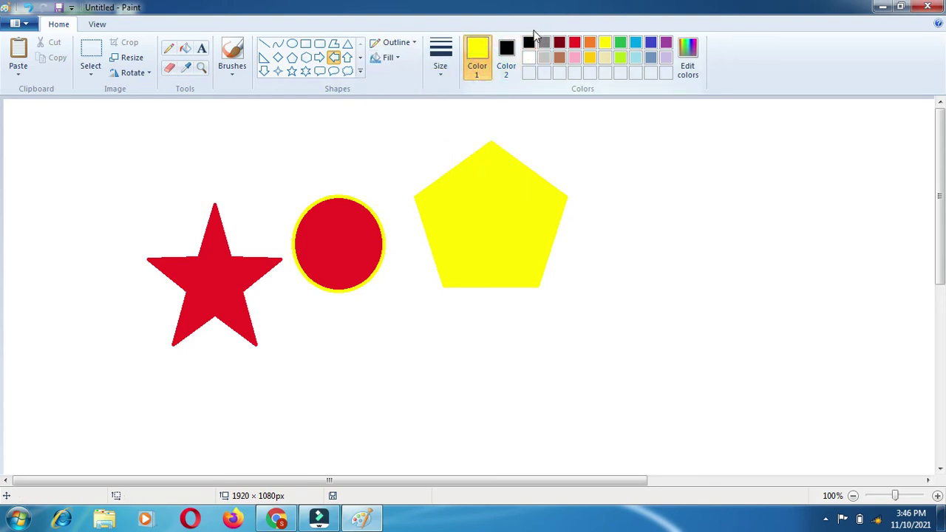
left_click(530, 43)
left_click(482, 174)
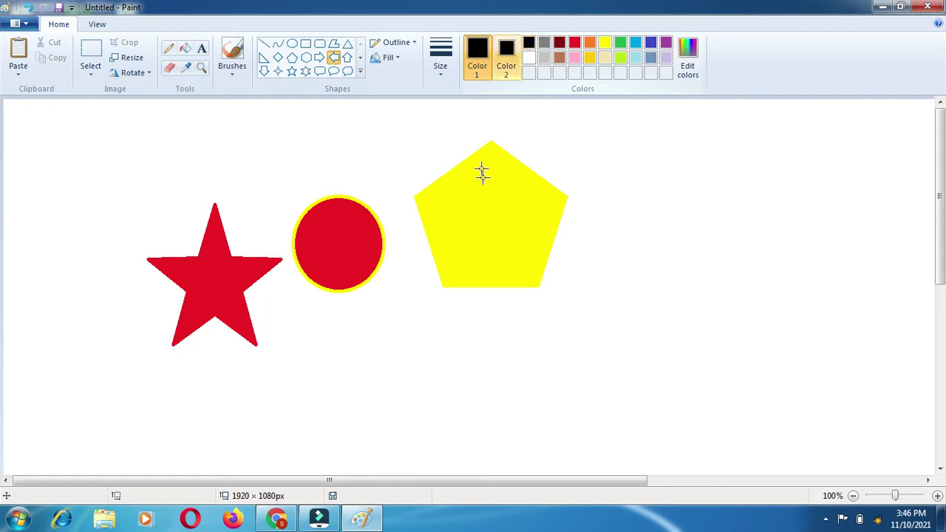
Set the shape fill style to Solid color and flood the pentagon with black using the Fill with color tool.
left_click(386, 58)
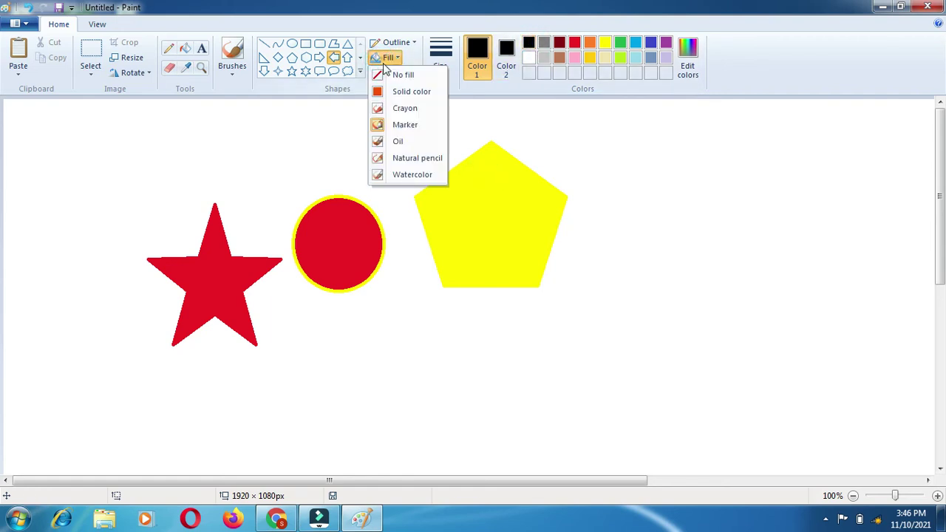
left_click(397, 91)
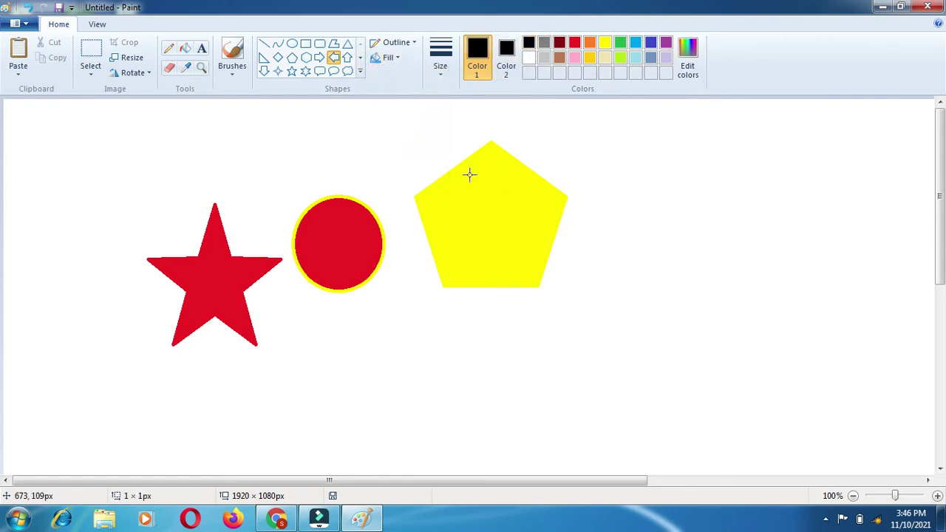
left_click(185, 49)
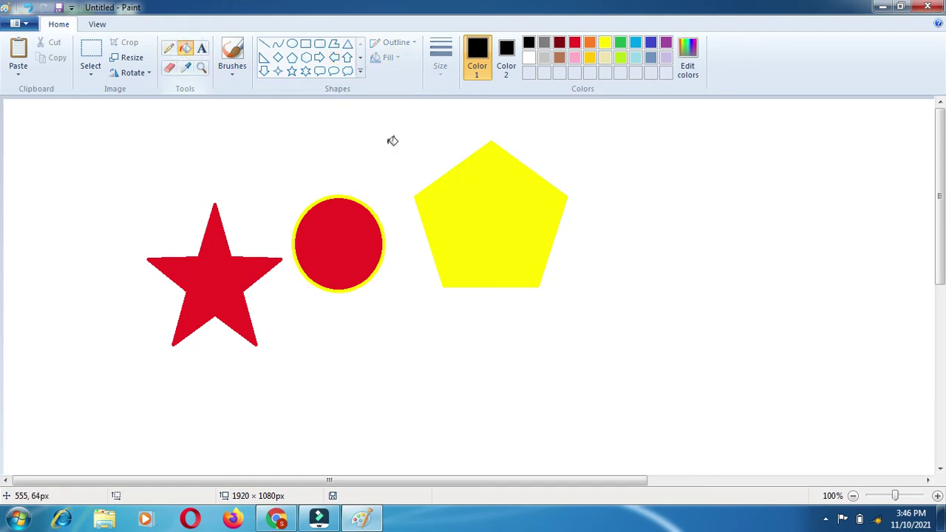
left_click(457, 170)
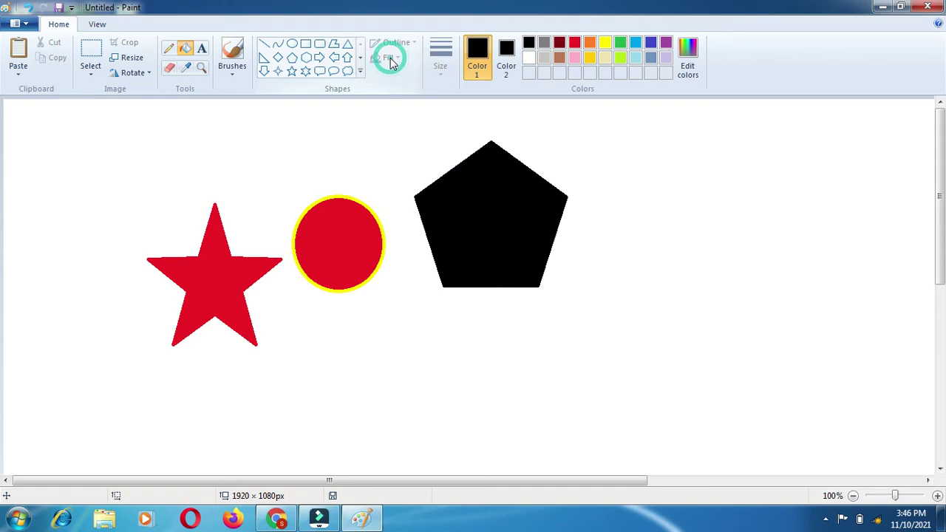
Choose the left arrow shape, try the No outline and Marker outline styles, and set Color 1 to red, then orange.
left_click(334, 57)
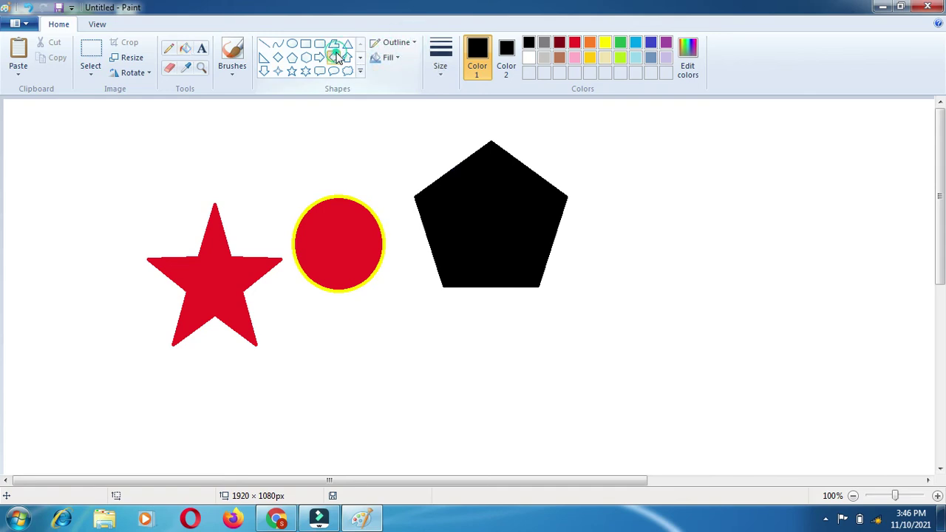
left_click(394, 44)
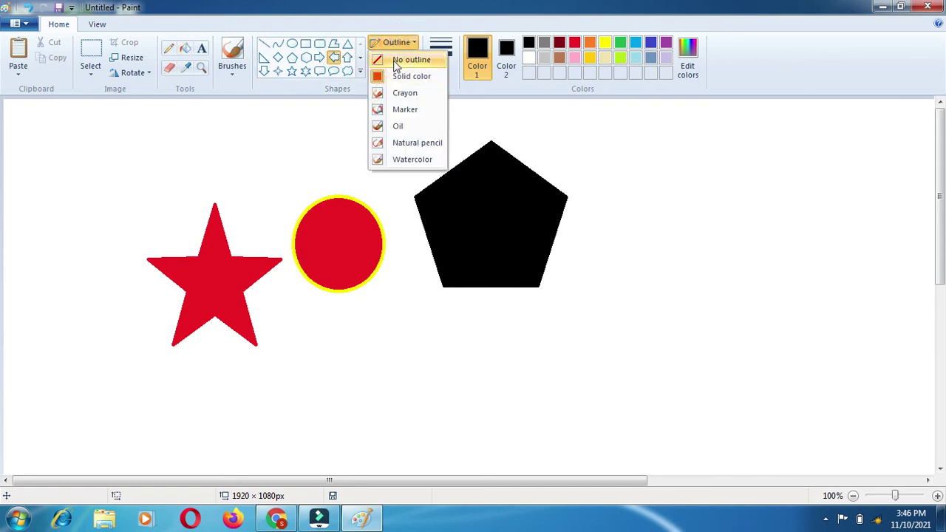
left_click(396, 62)
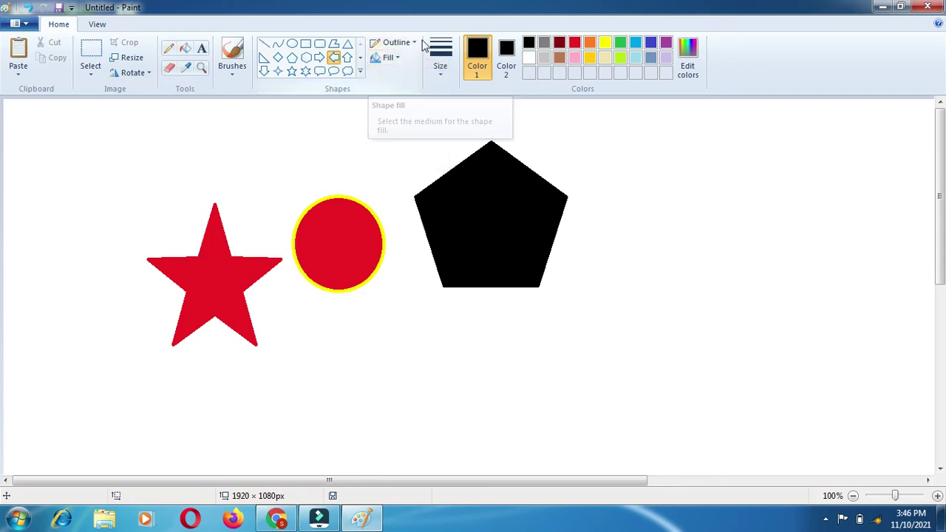
left_click(414, 45)
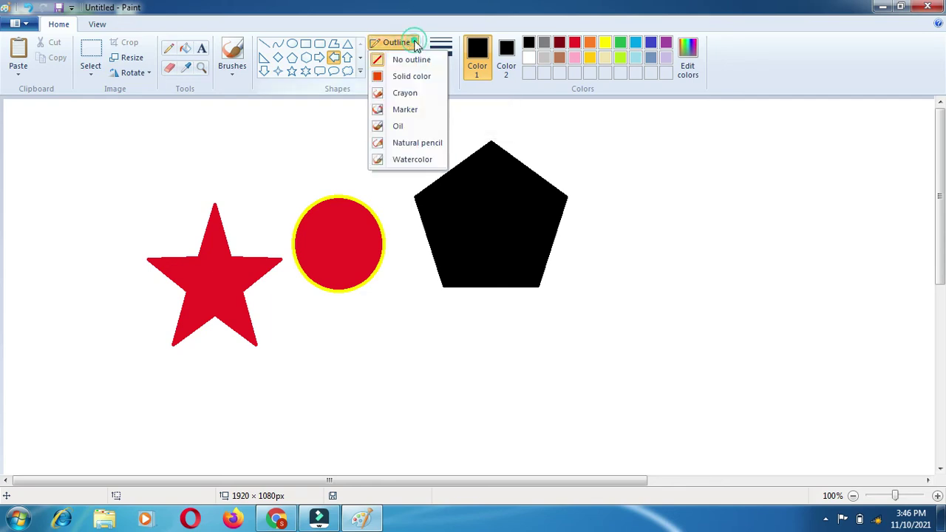
left_click(408, 112)
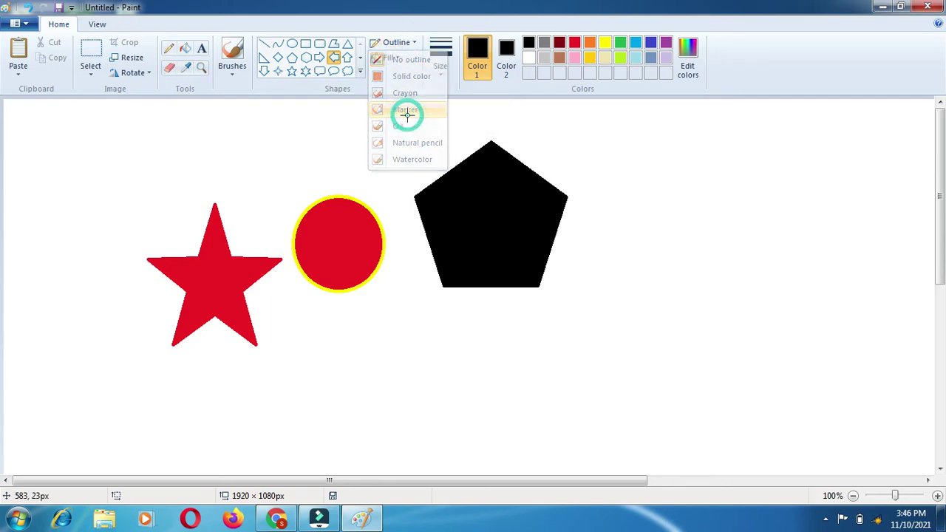
left_click(574, 43)
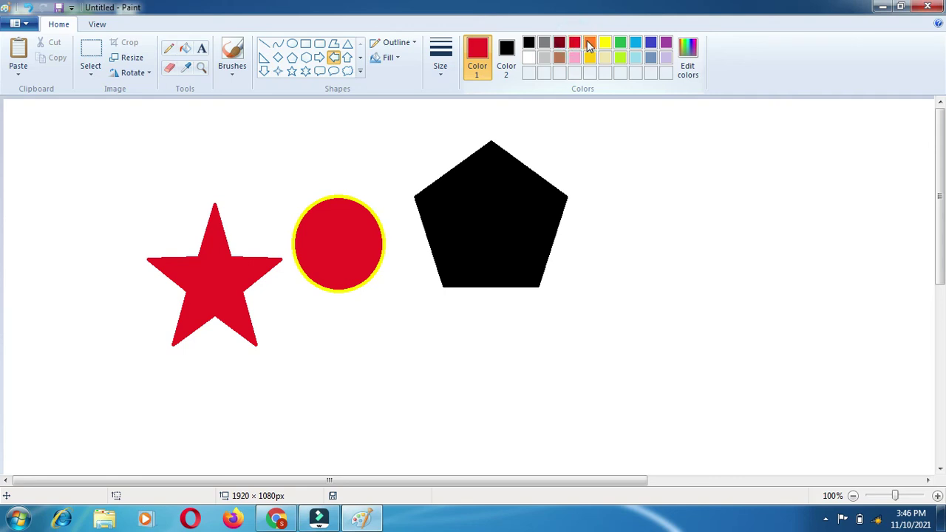
left_click(589, 43)
Set the shape outline style to Crayon and choose the third, second-thickest line size.
left_click(411, 43)
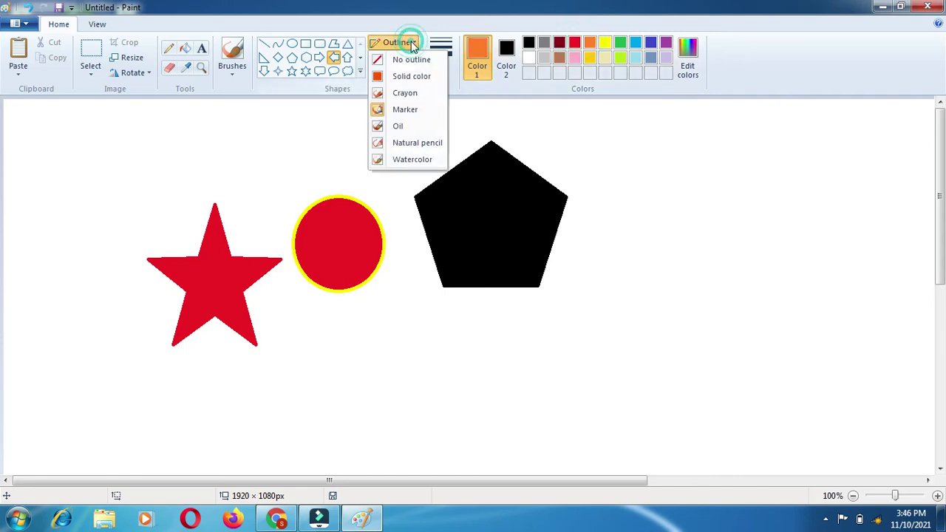
left_click(408, 94)
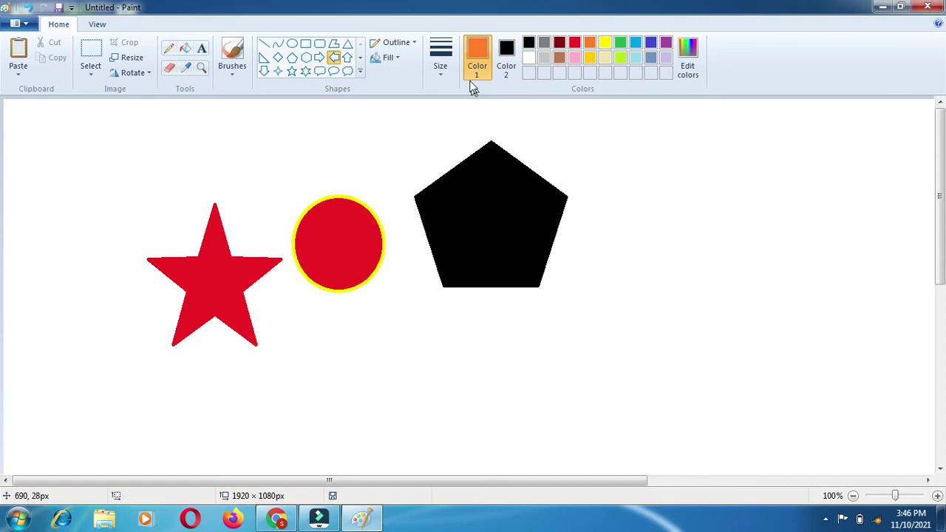
left_click(442, 68)
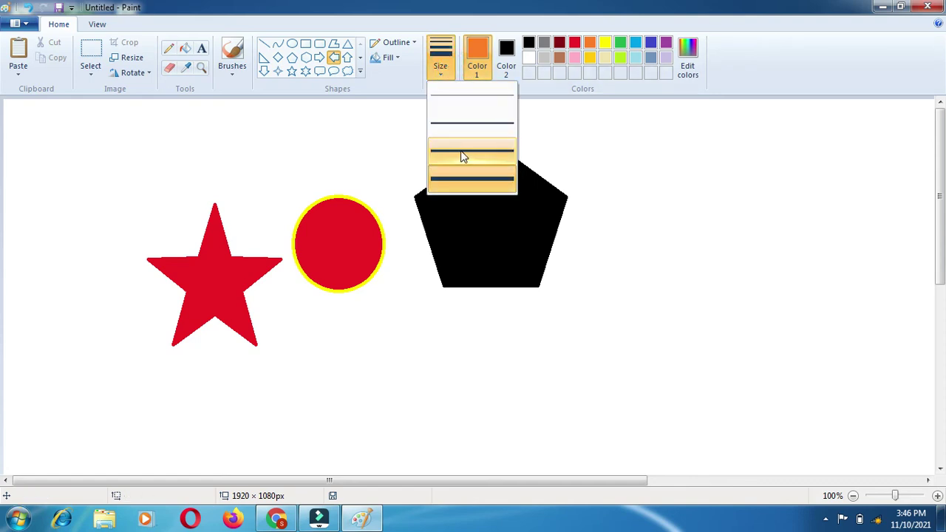
left_click(459, 150)
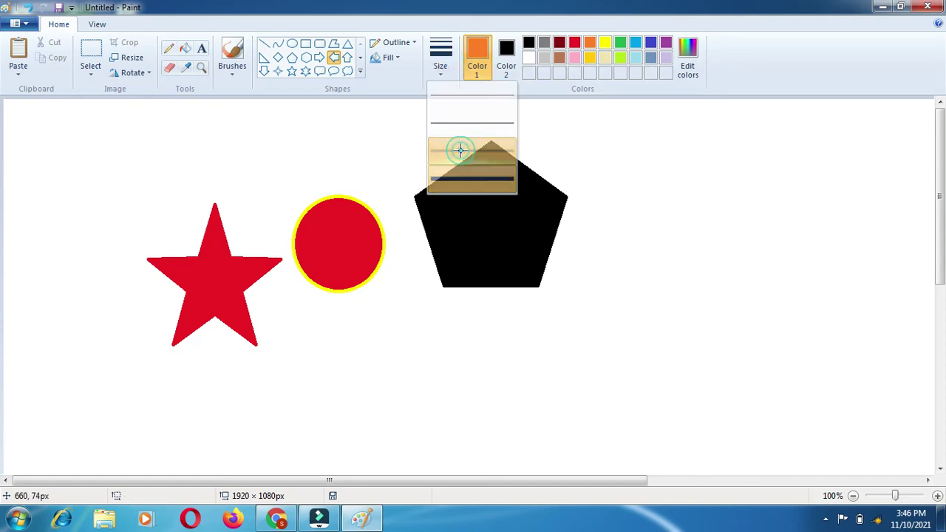
Set both Color 1 and Color 2 to red.
left_click(574, 42)
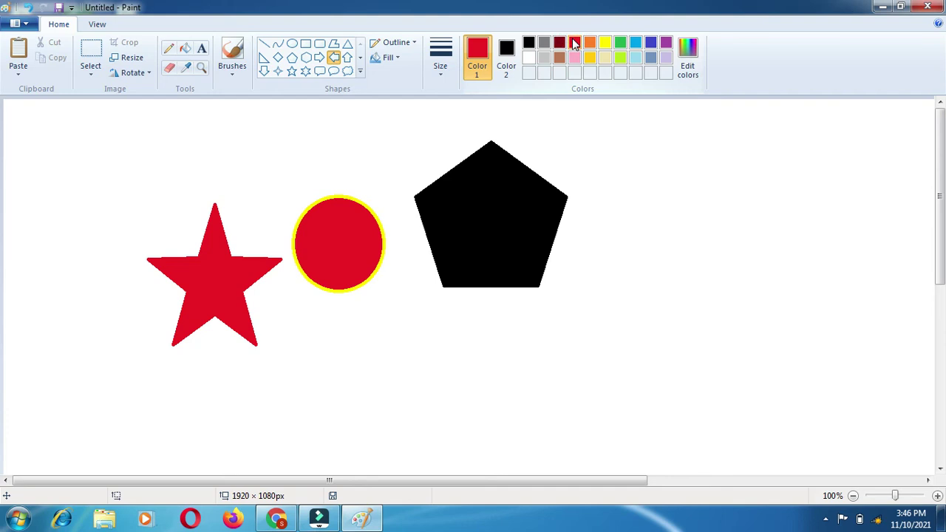
left_click(506, 49)
left_click(575, 43)
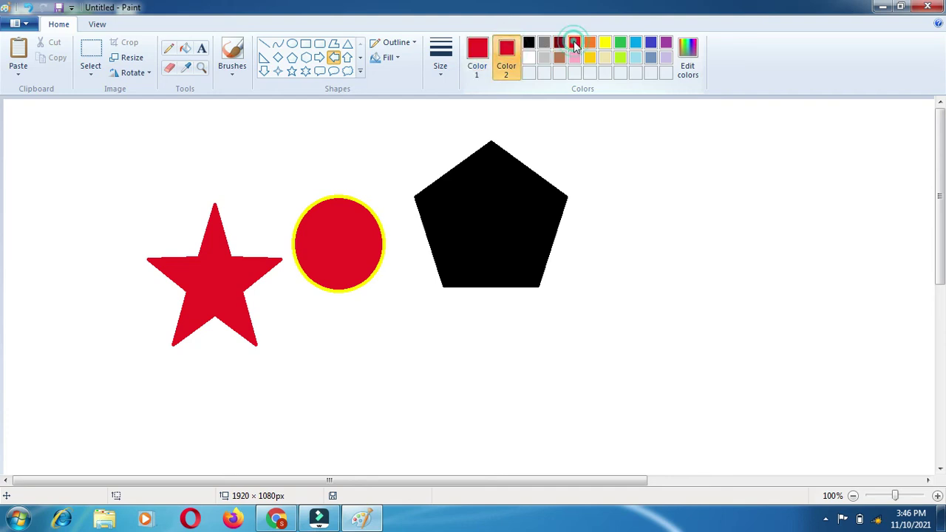
Select the entire canvas and delete all the shapes on it.
left_click(458, 203)
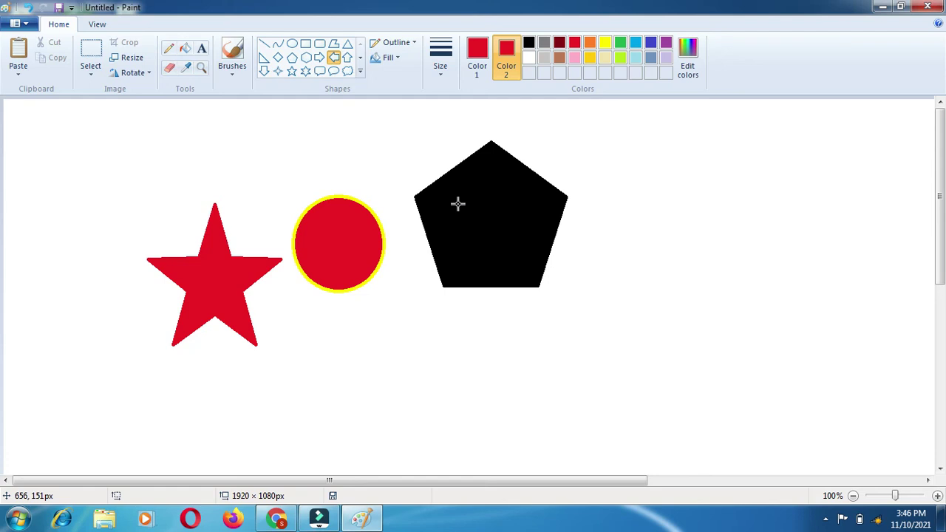
key("ctrl+a")
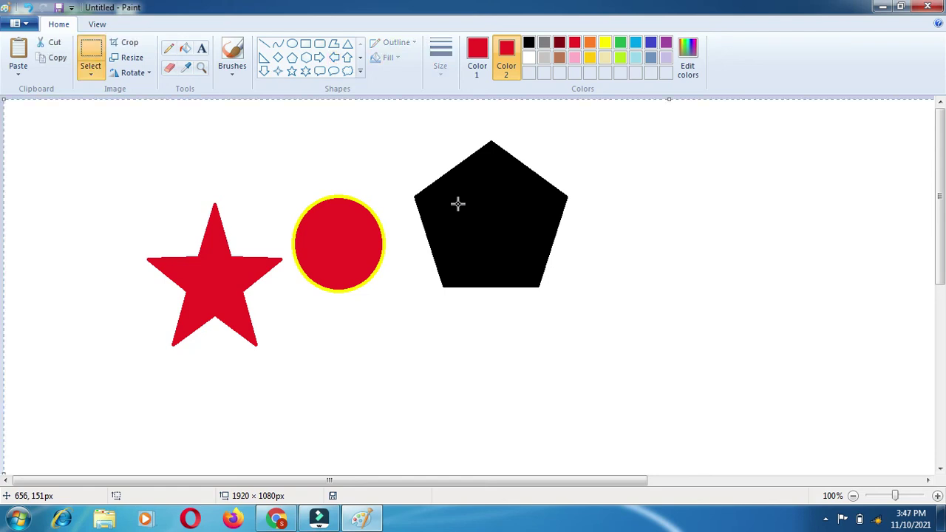
key("Delete")
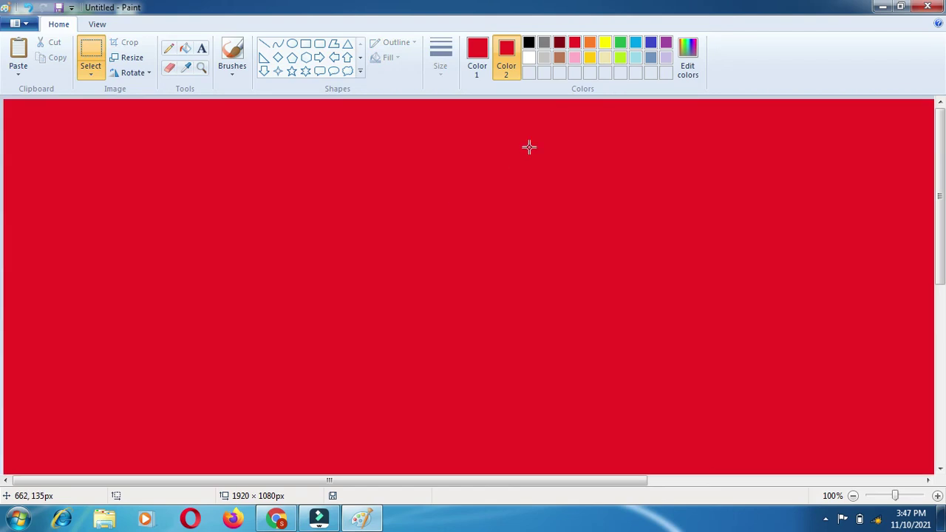
Set Color 2 and Color 1 to white and flood the whole canvas with white using Fill with color.
left_click(529, 59)
left_click(480, 56)
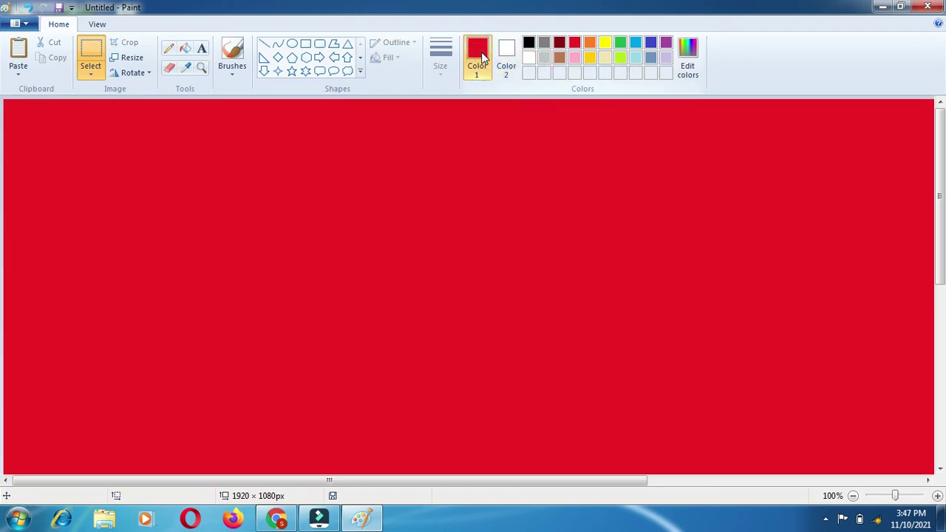
left_click(528, 57)
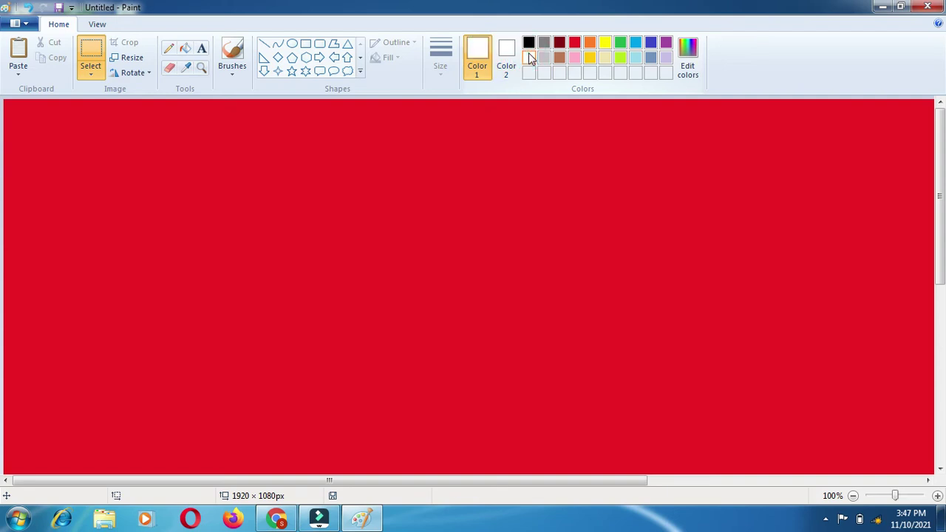
left_click(462, 238)
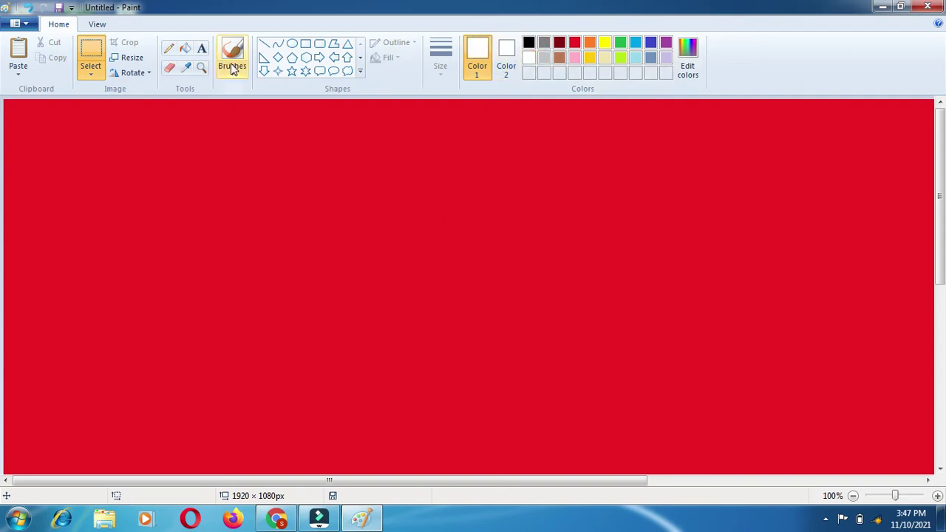
left_click(186, 49)
left_click(308, 201)
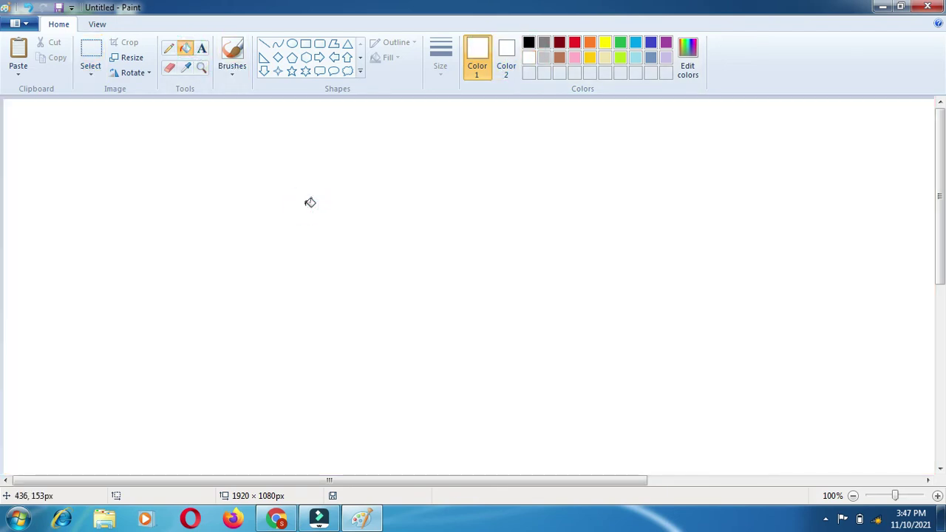
Set Color 1 to black and draw a rectangle about 460 × 387 px as the house's front wall.
left_click(529, 42)
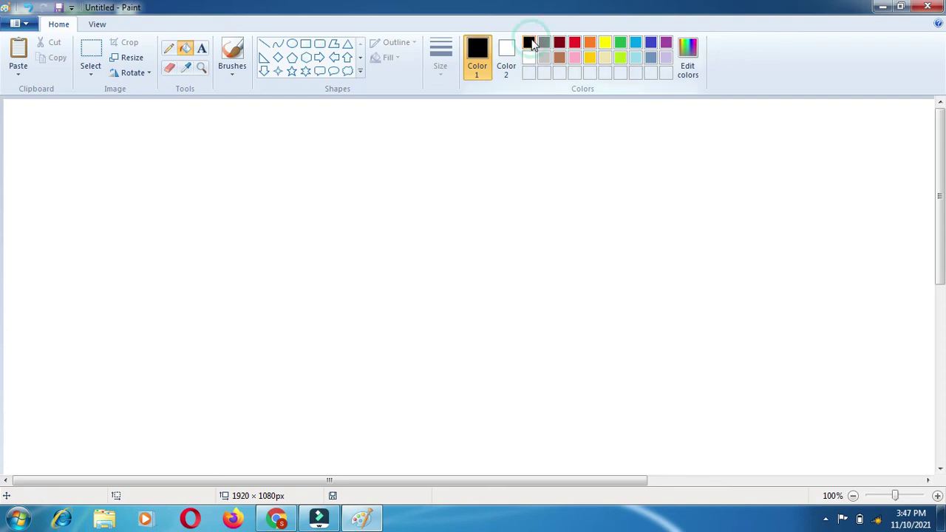
left_click(305, 45)
left_click_drag(276, 184, 596, 452)
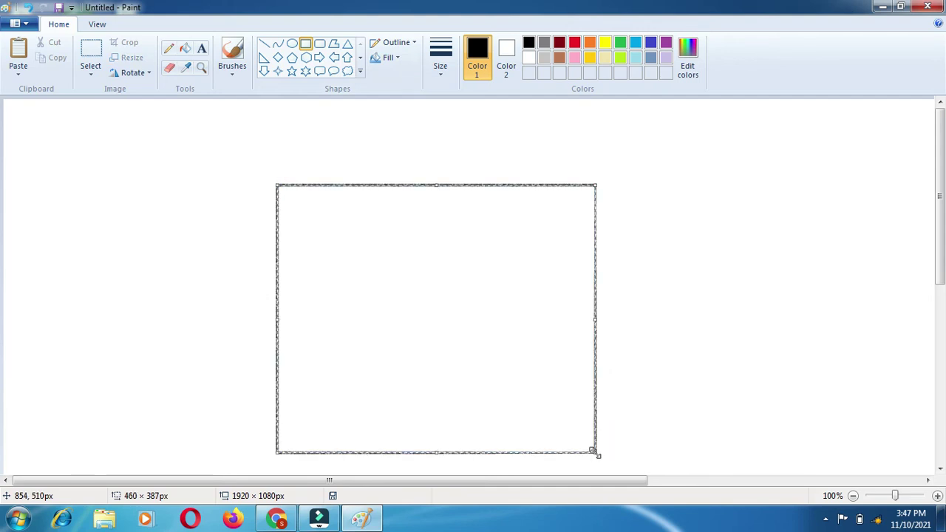
Draw two sloping roof lines from the wall's upper corners that meet at a peak at the canvas's upper edge.
left_click(263, 45)
left_click_drag(277, 185, 409, 89)
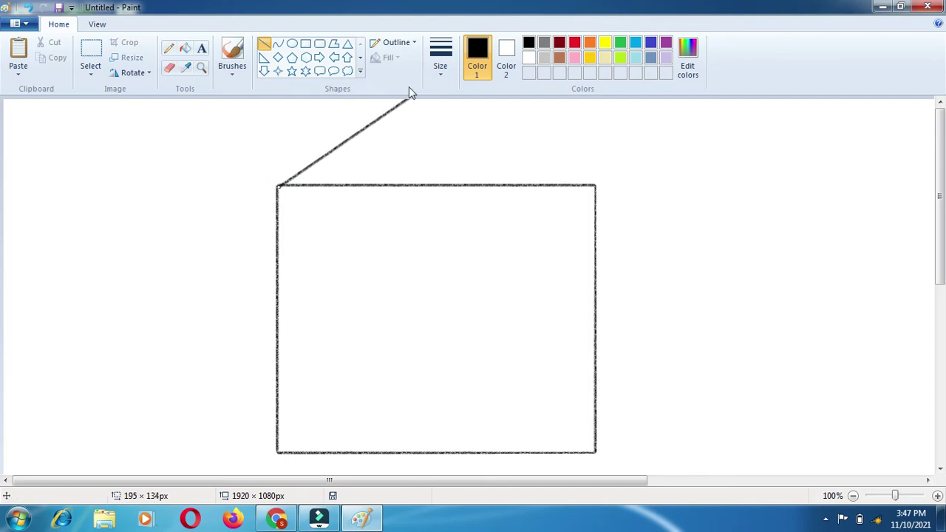
left_click(271, 46)
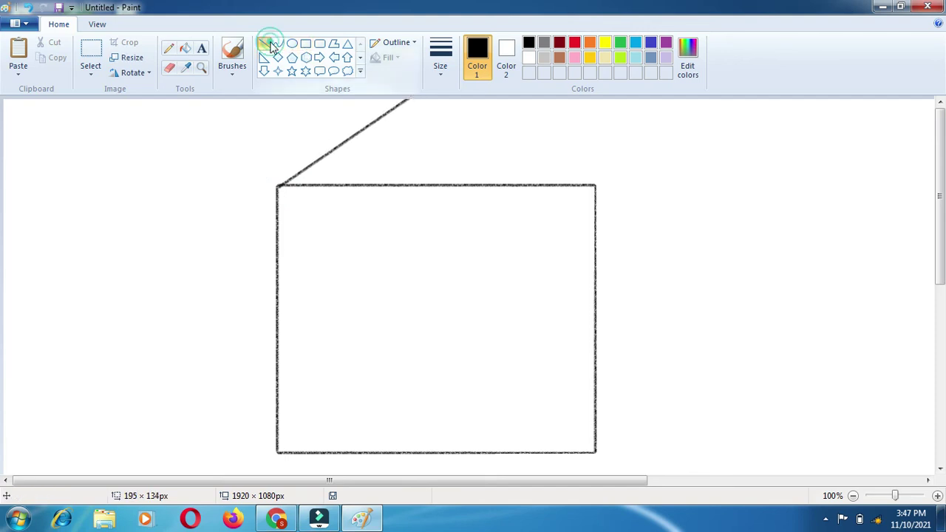
left_click(405, 96)
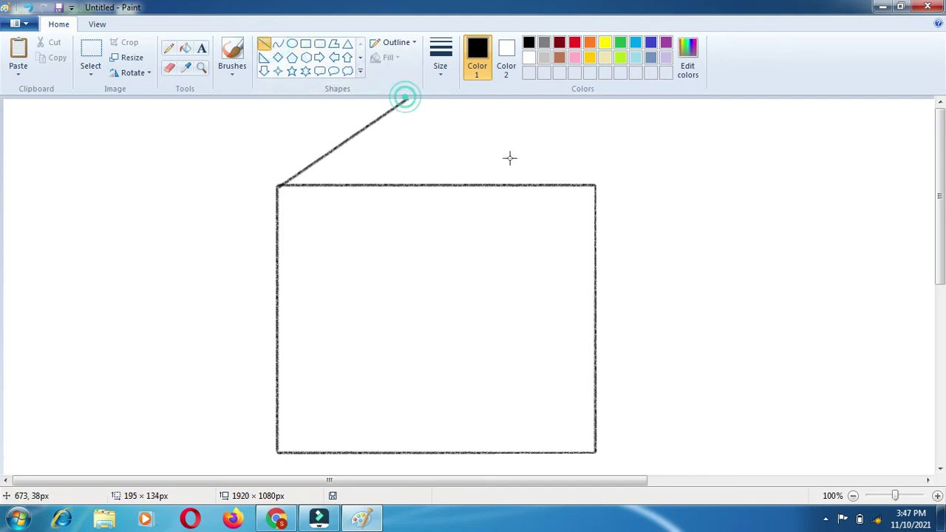
left_click_drag(595, 185, 406, 95)
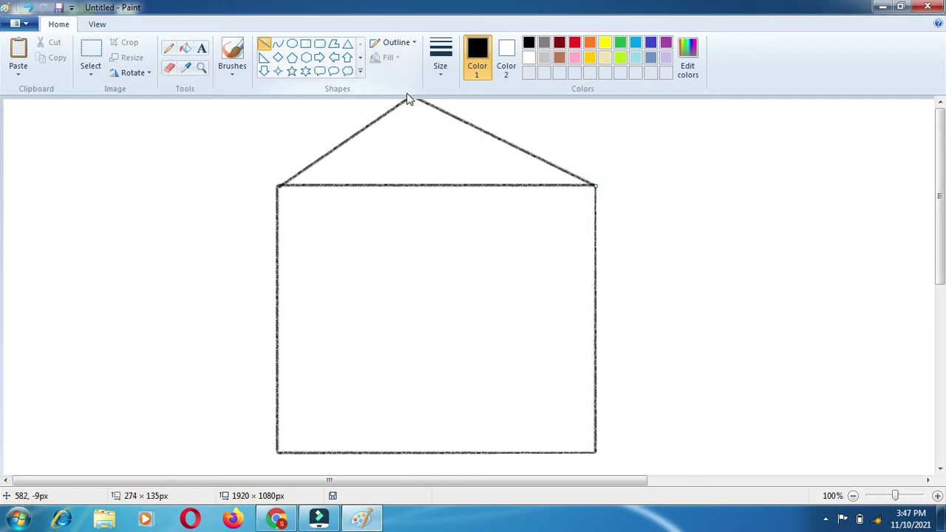
Draw a rectangular door about 141 × 161 px at the middle of the wall's base and a rectangular window beside the left wall edge.
left_click(306, 43)
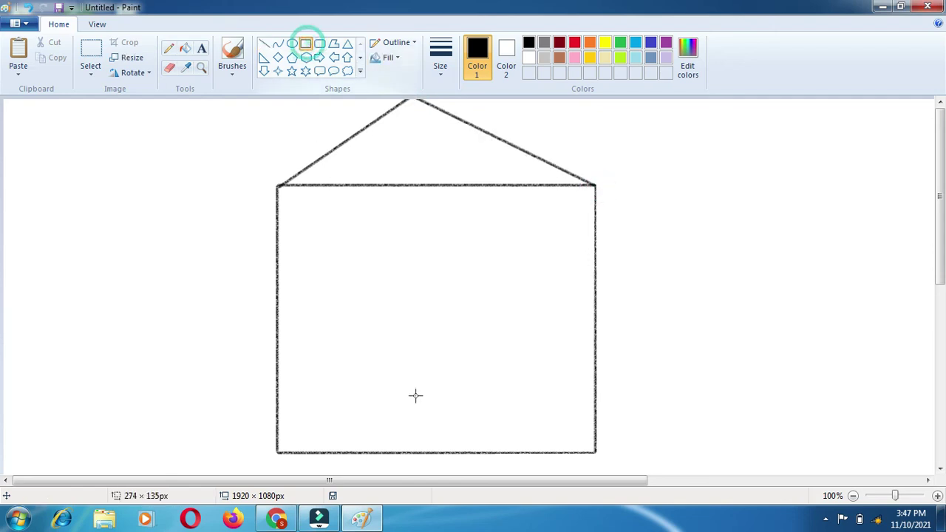
mouse_move(386, 342)
left_mouse_down()
mouse_move(410, 431)
mouse_move(485, 453)
left_mouse_up()
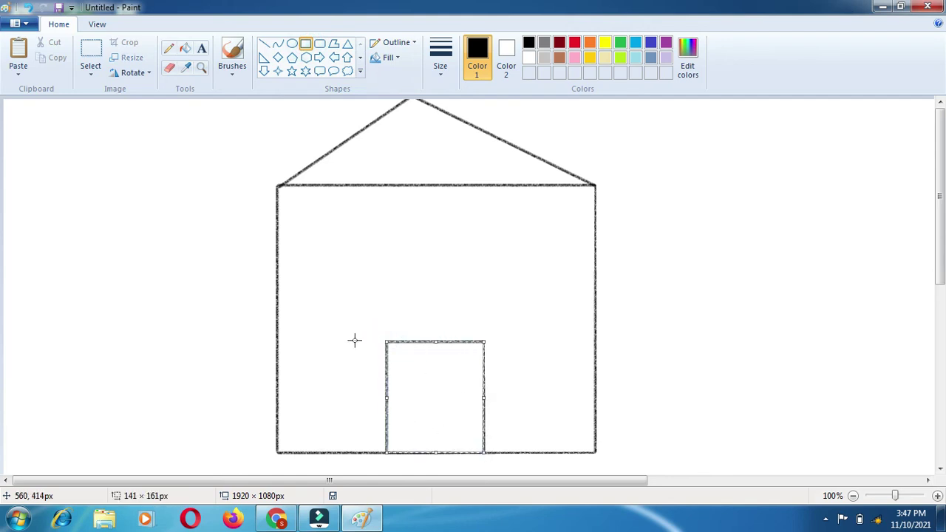
mouse_move(279, 237)
left_mouse_down()
mouse_move(331, 321)
mouse_move(349, 319)
left_mouse_up()
Draw a second window beside the right wall edge and resize it to about 102 px wide and about 100 px high.
left_click_drag(501, 235, 583, 318)
left_click_drag(504, 275, 521, 274)
left_click_drag(585, 274, 593, 274)
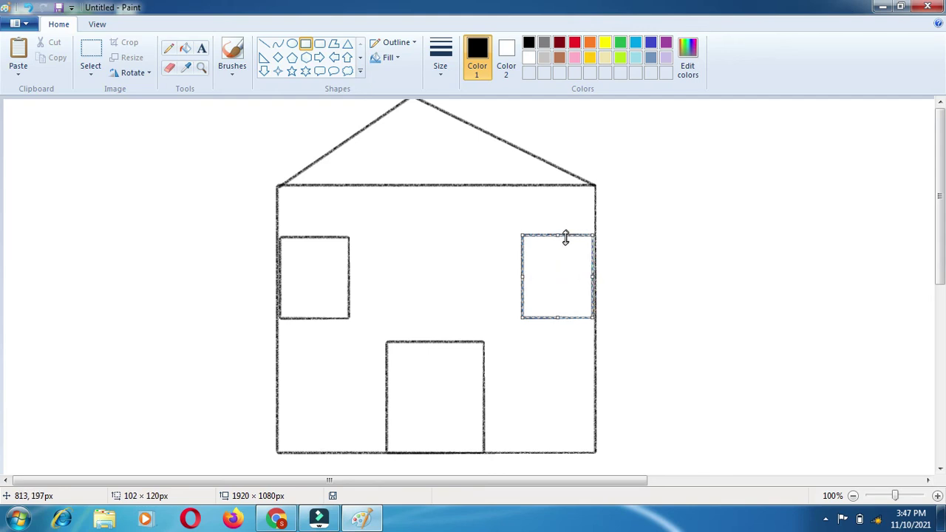
left_click_drag(560, 235, 561, 241)
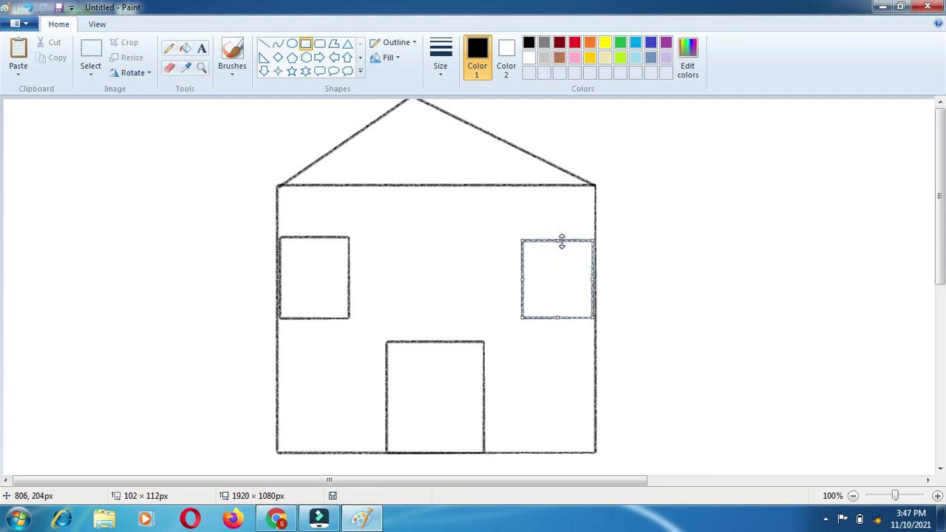
left_click_drag(557, 317, 556, 309)
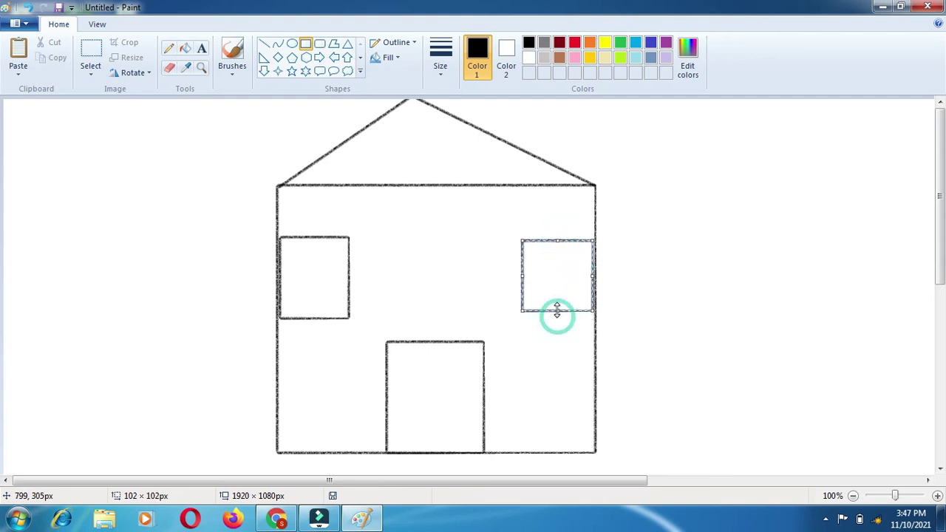
left_click(419, 383)
left_click(434, 330)
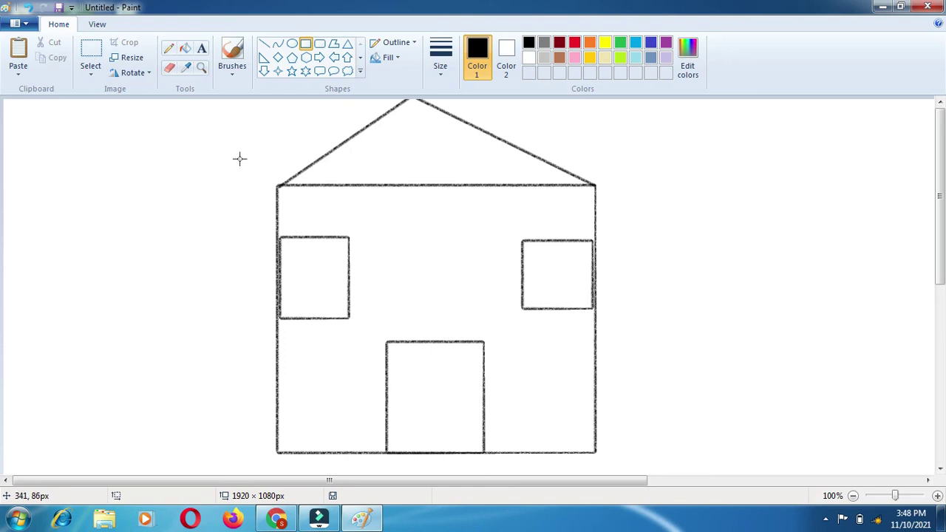
Set Color 1 to yellow and fill the house's roof and front wall with it.
left_click(187, 49)
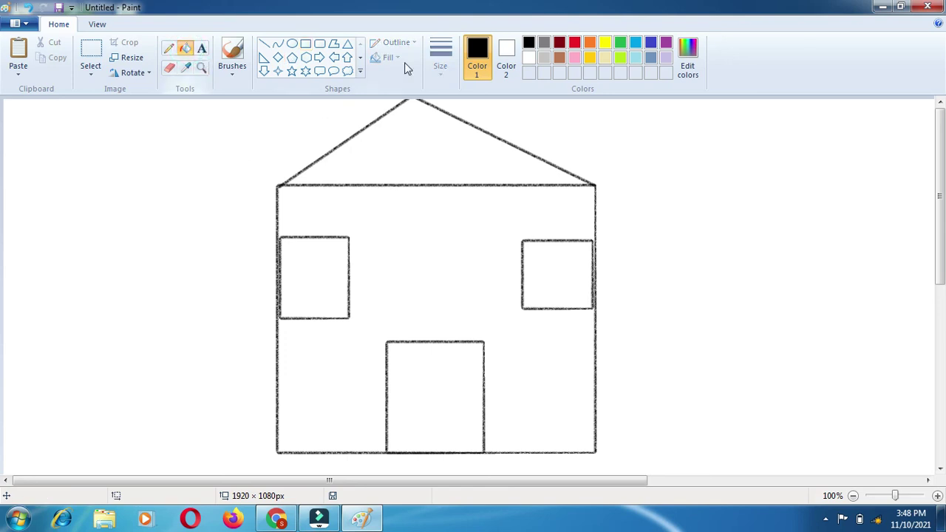
left_click(605, 43)
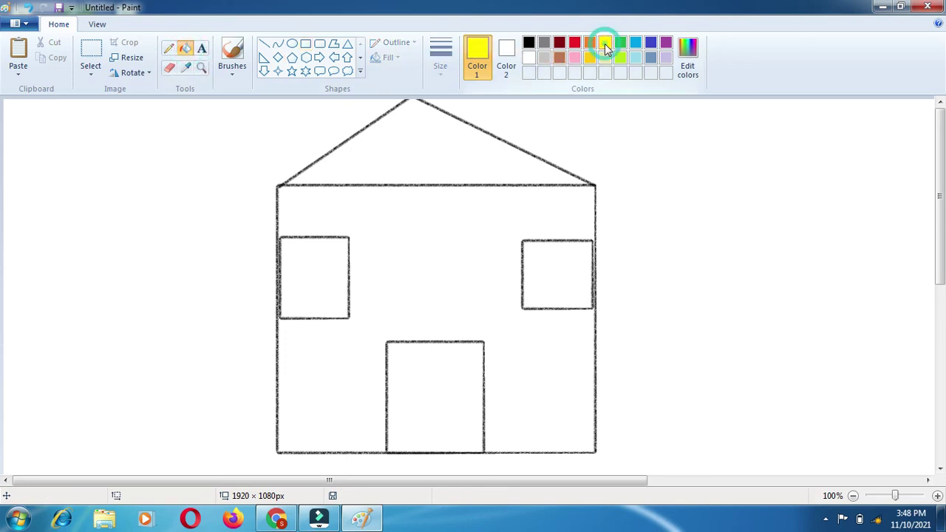
left_click(486, 140)
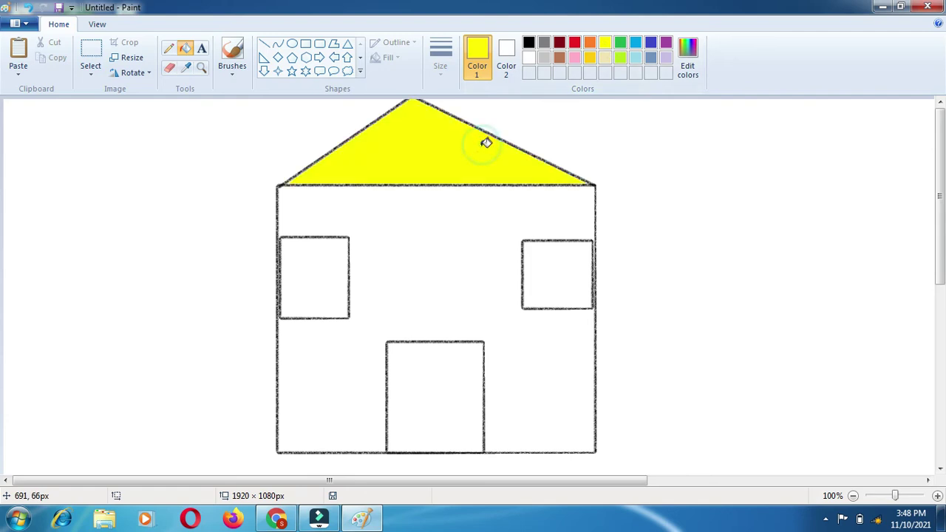
left_click(461, 245)
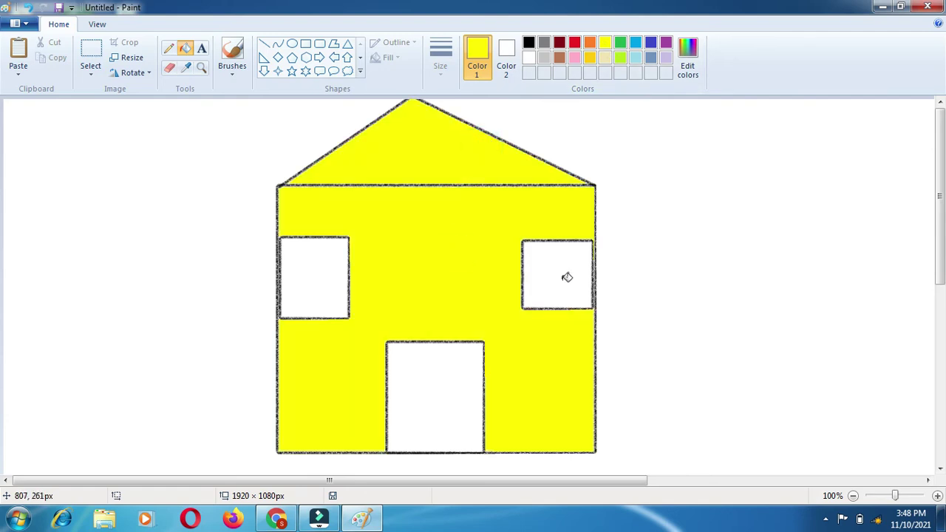
Set Color 1 to red and fill both windows and the door of the house with it.
left_click(575, 44)
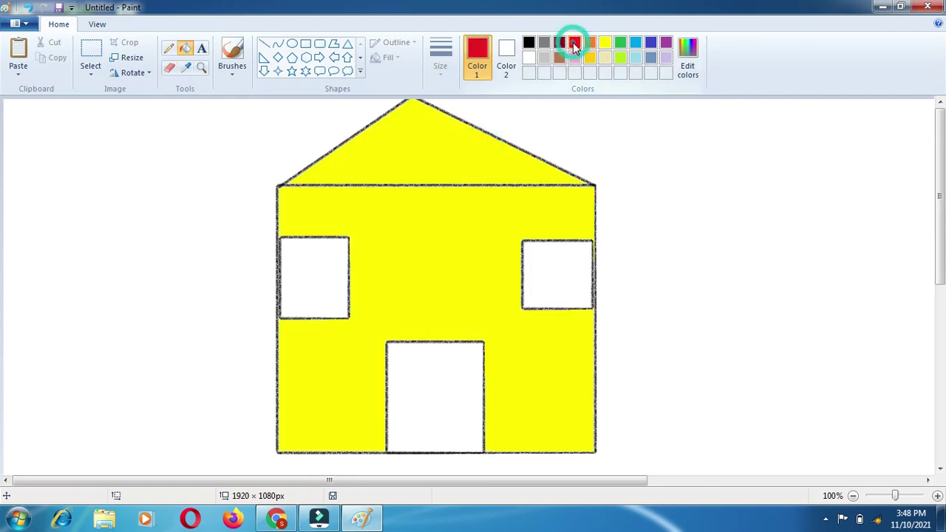
left_click(561, 271)
left_click(296, 274)
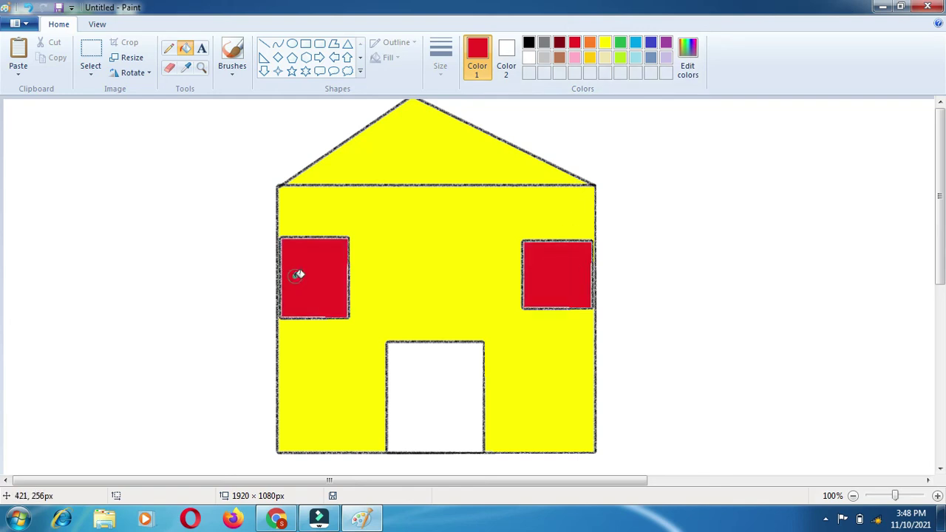
left_click(399, 379)
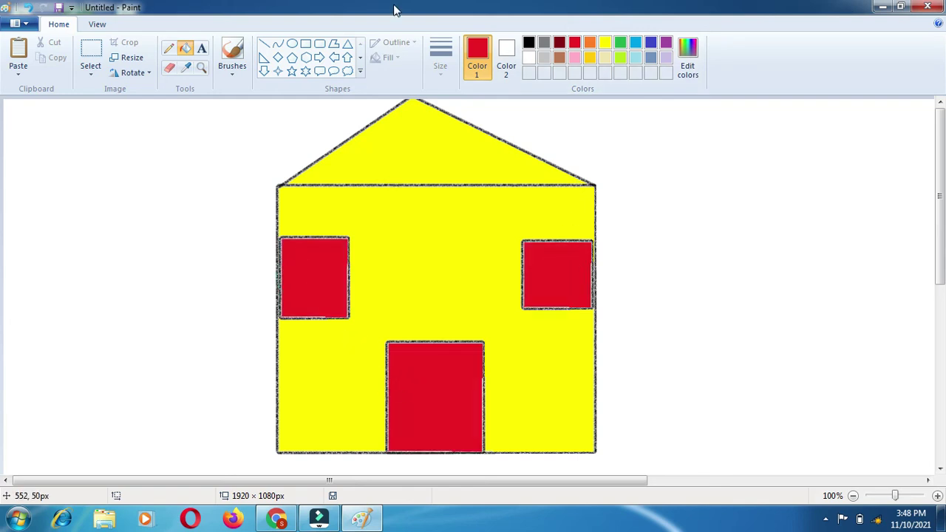
Add the red text "My Home" inside the roof and narrow its text box to about 244 px wide.
left_click(202, 48)
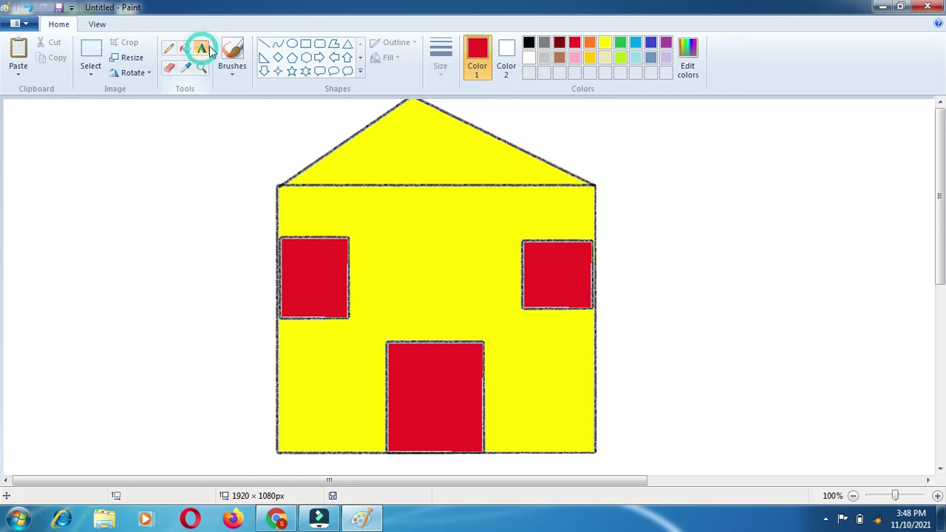
left_click_drag(354, 148, 515, 171)
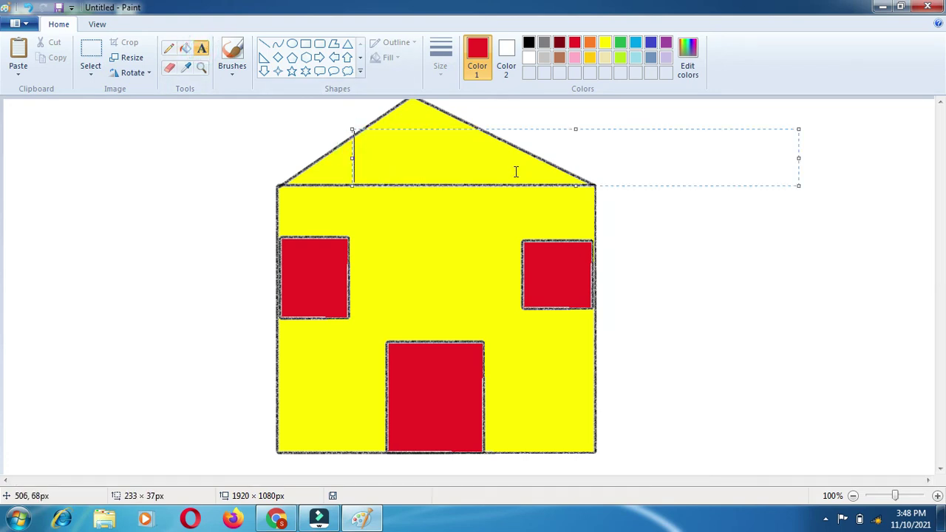
type("My")
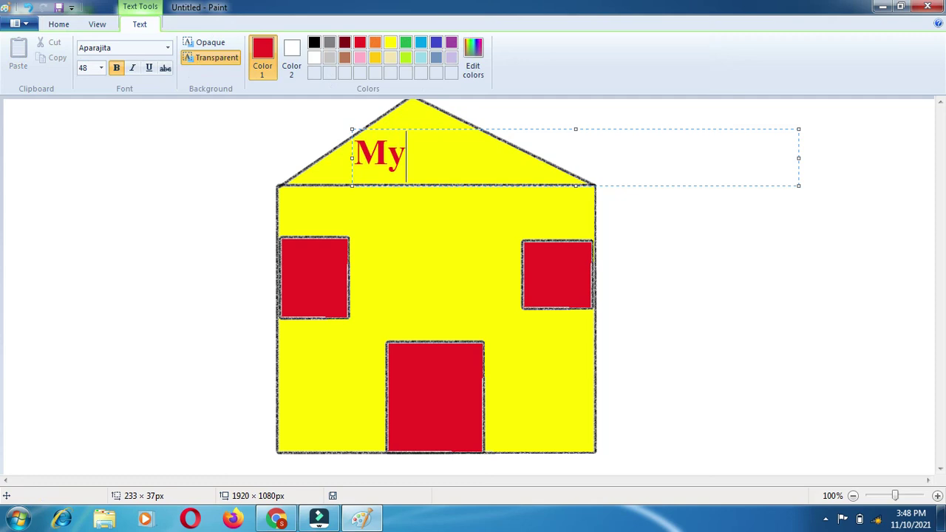
type(" Home")
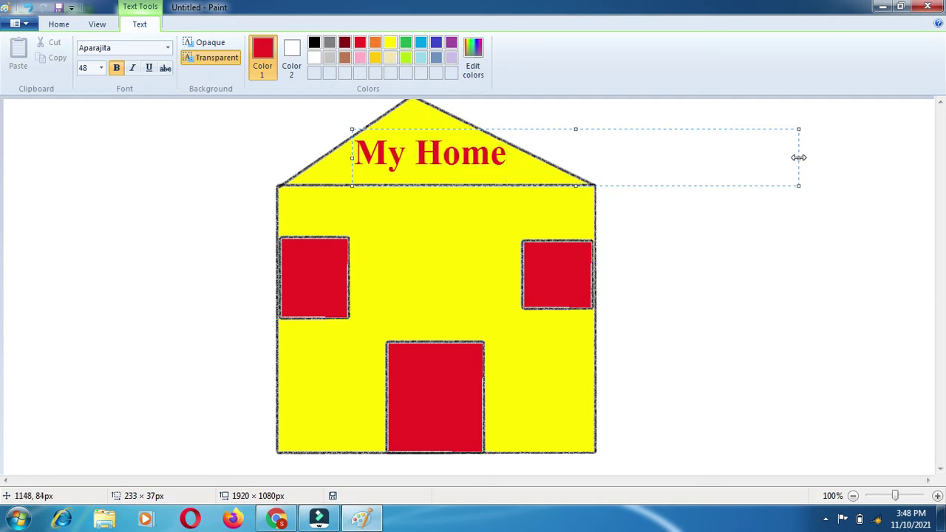
left_click_drag(797, 157, 507, 173)
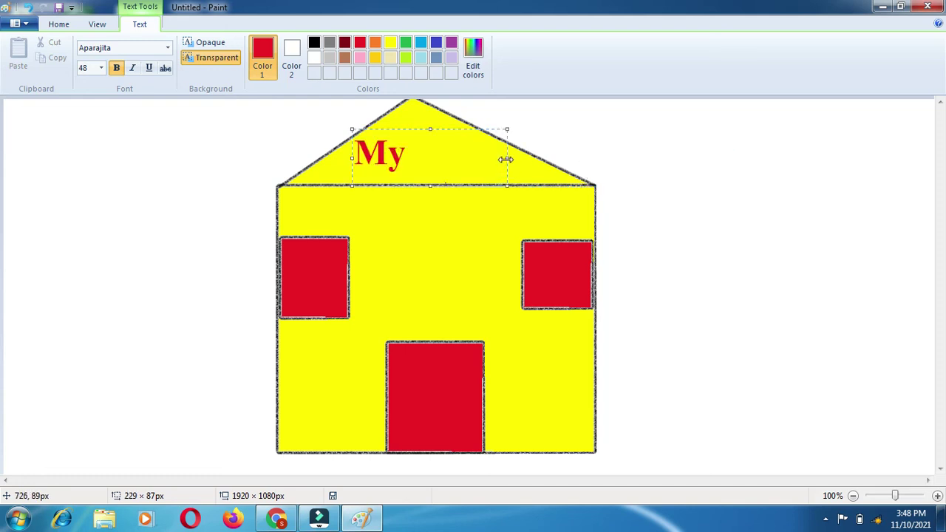
left_click_drag(507, 157, 517, 157)
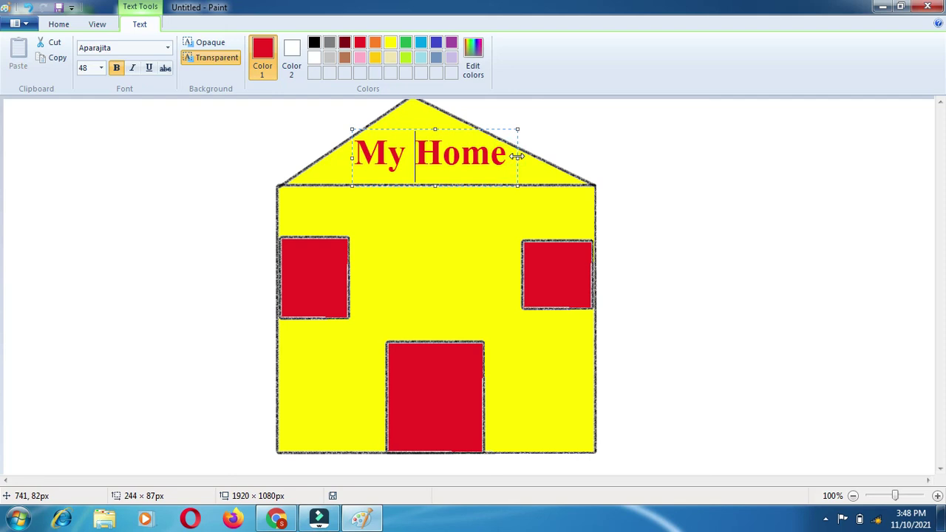
left_click(622, 153)
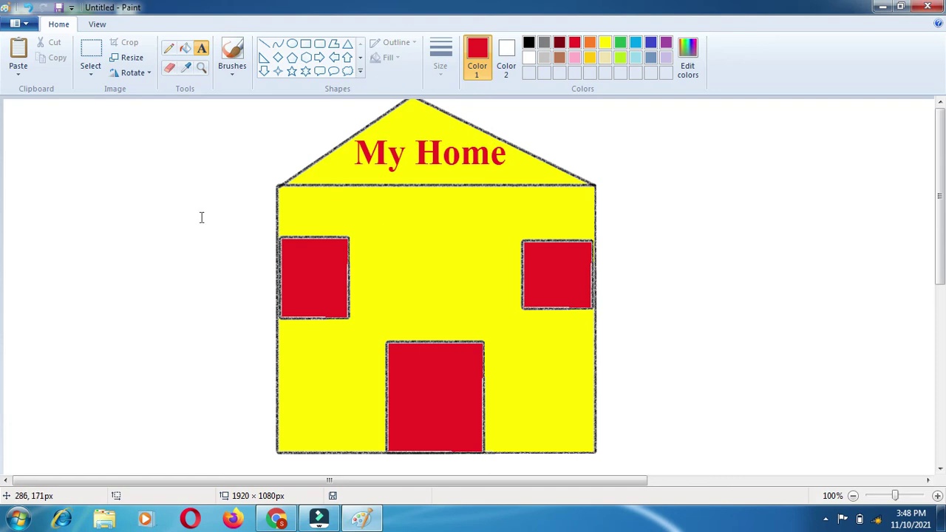
Try filling the white background around the house with turquoise, and undo the fill.
left_click(233, 68)
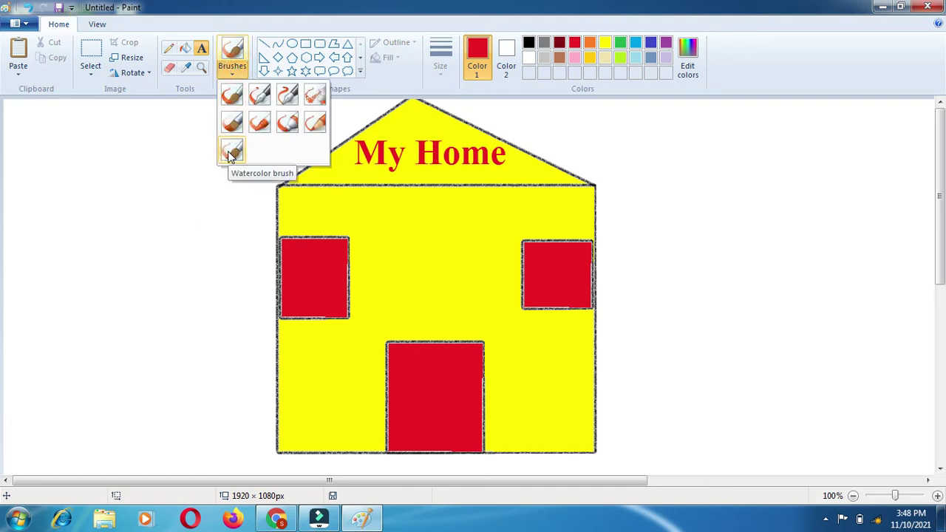
left_click(316, 94)
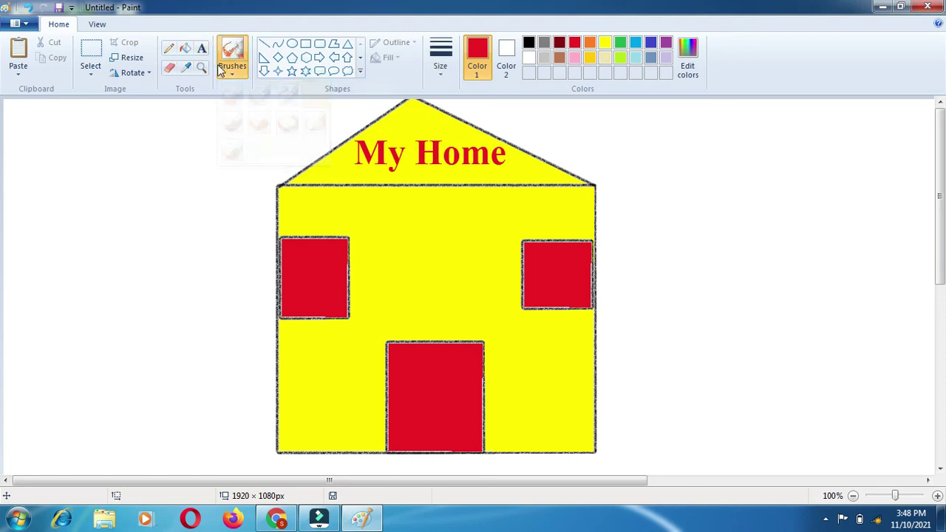
left_click(184, 48)
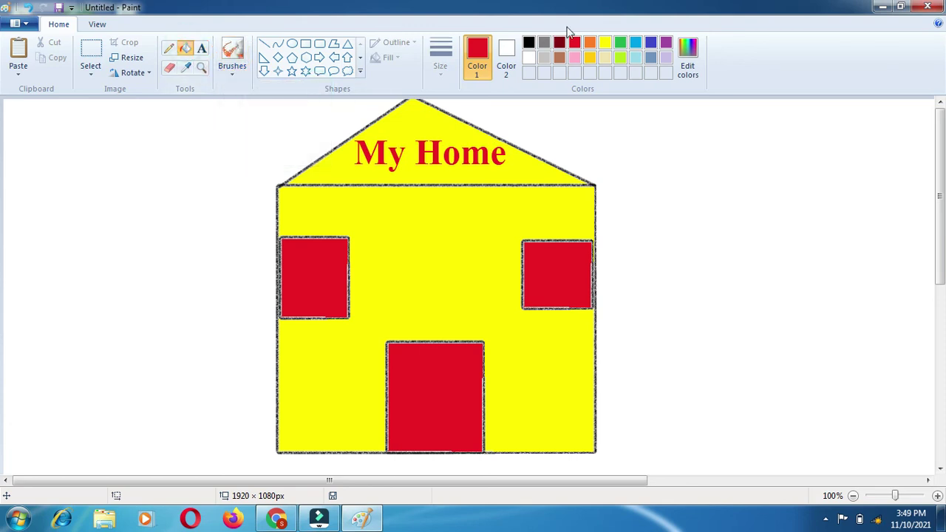
left_click(637, 44)
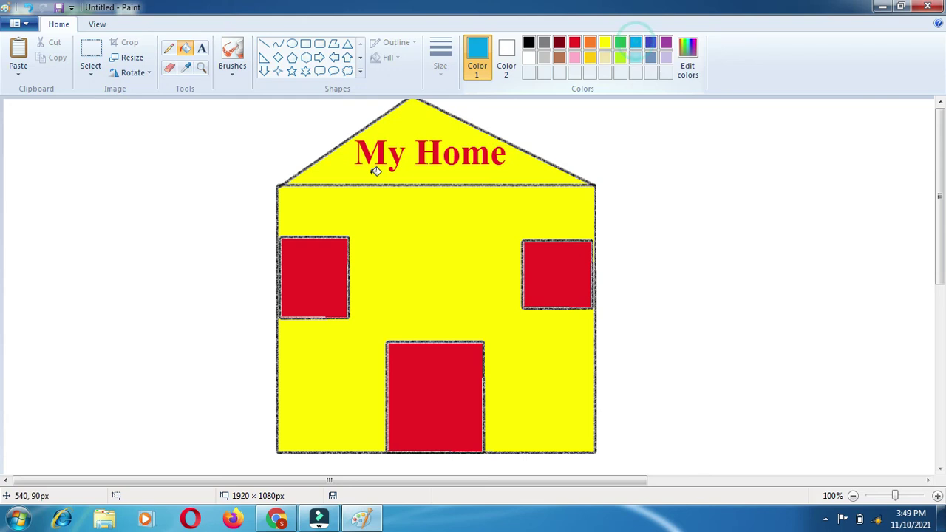
left_click(301, 163)
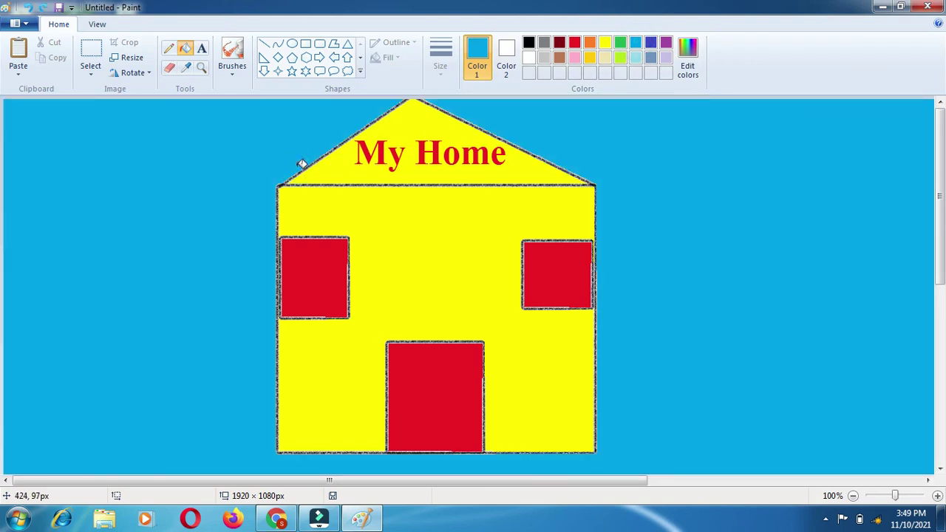
key("ctrl+z")
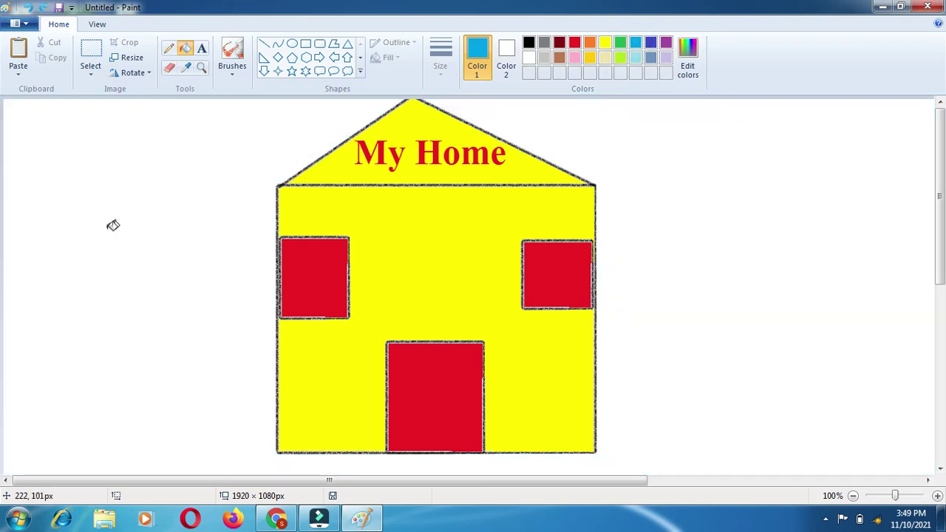
Open the choice of brush types.
left_click(233, 78)
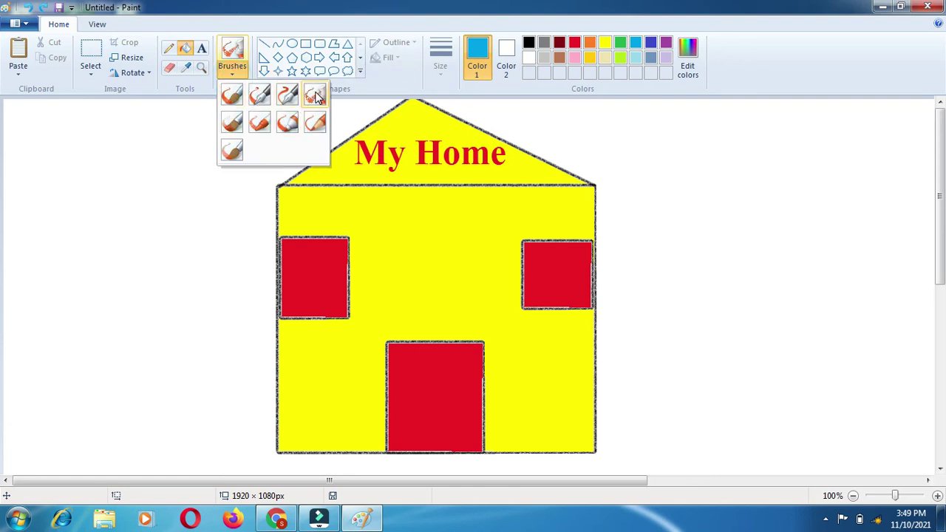